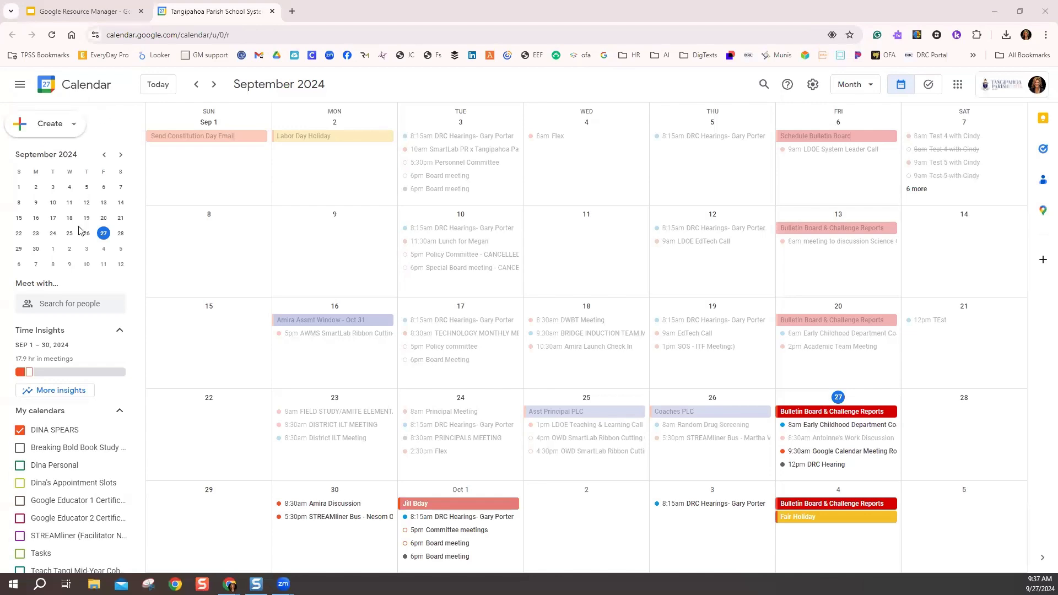
# Browse the organization's bookable resources that can be added to the other calendars
pyautogui.scroll(-1, 71, 346)
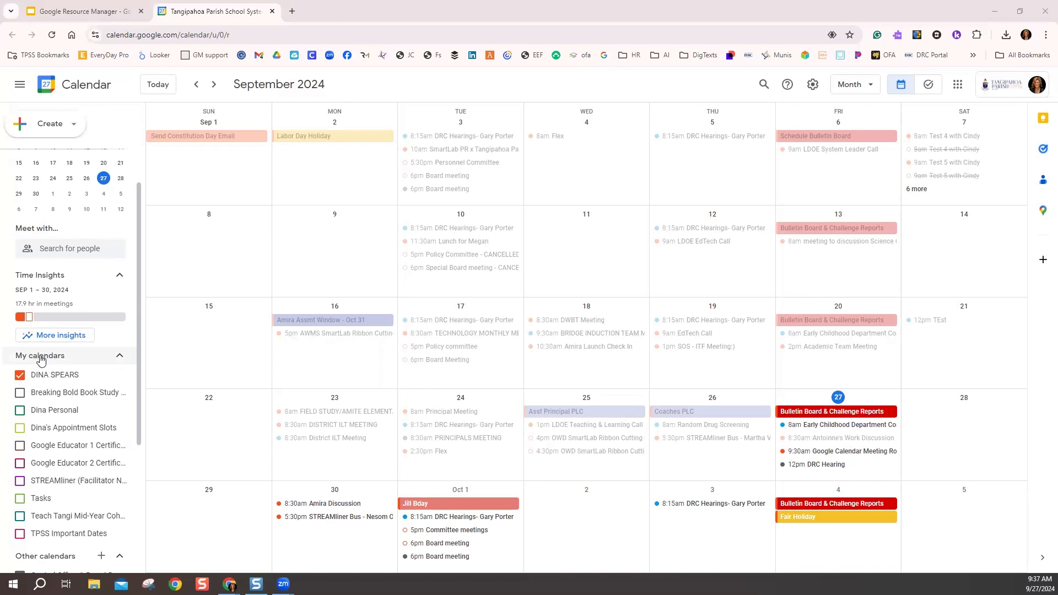
pyautogui.scroll(-2, 41, 381)
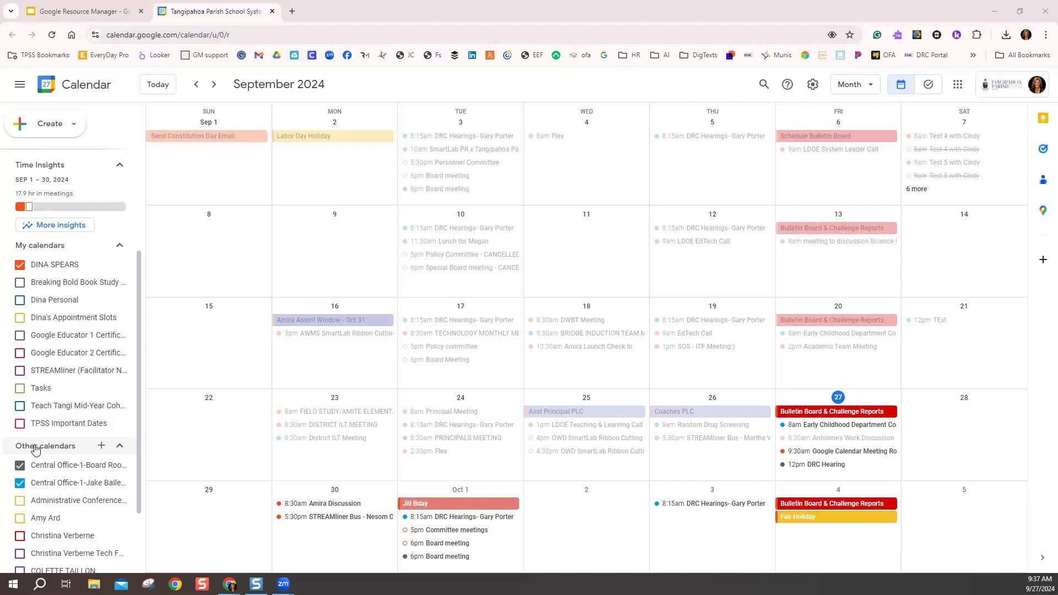
pyautogui.click(102, 449)
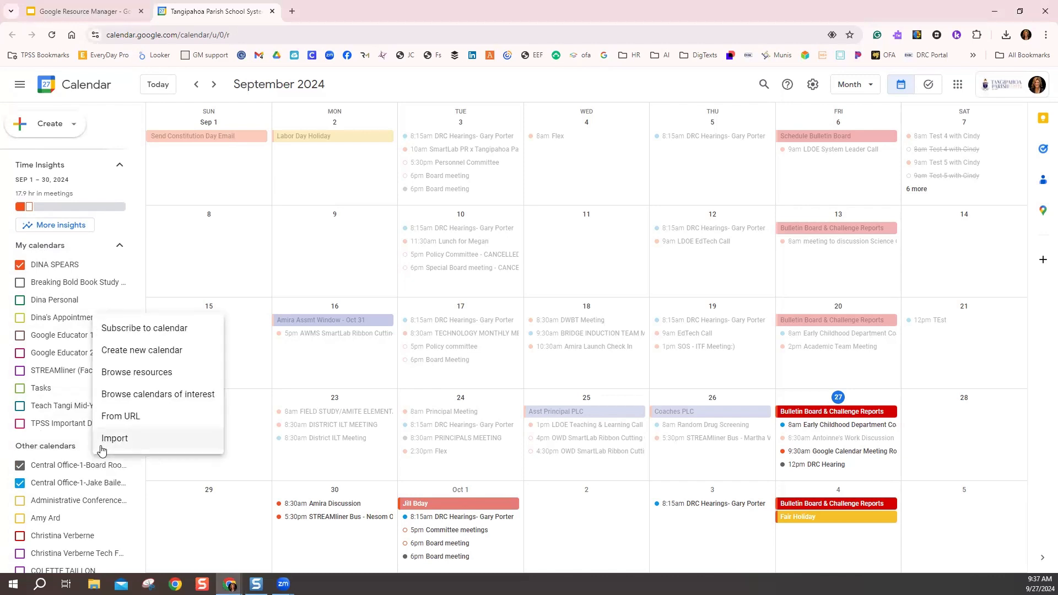
pyautogui.click(149, 380)
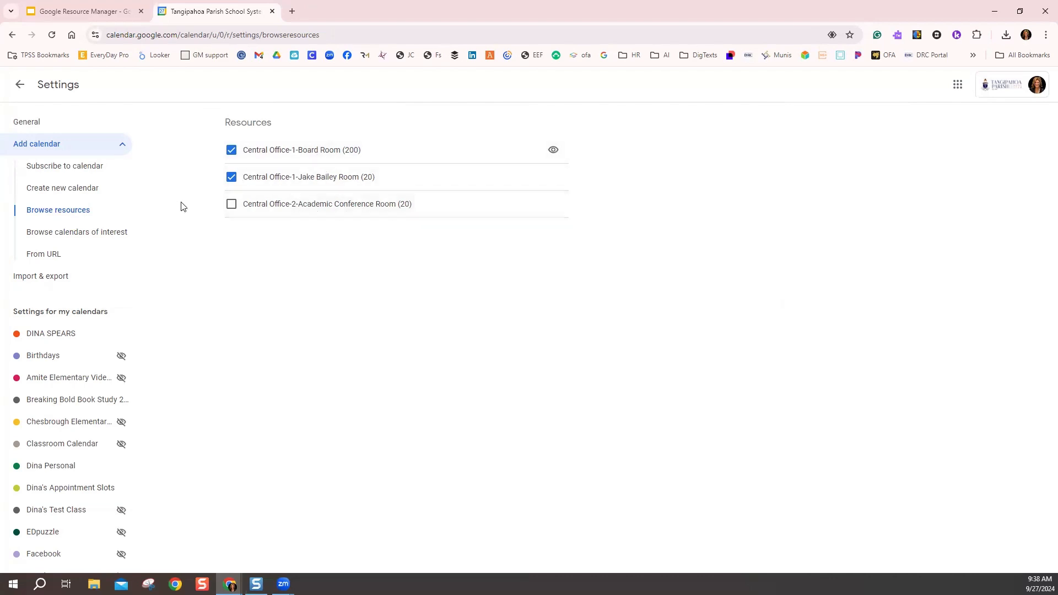
# Try to add the Central Office-2-Academic Conference Room (20) resource calendar, and return to the month view
pyautogui.click(231, 208)
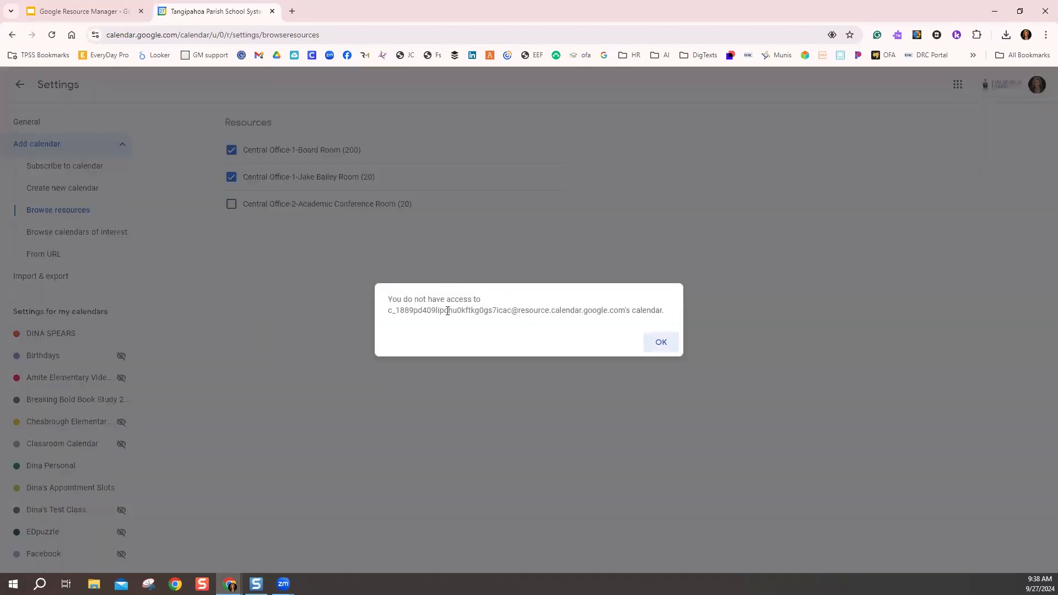
pyautogui.click(662, 343)
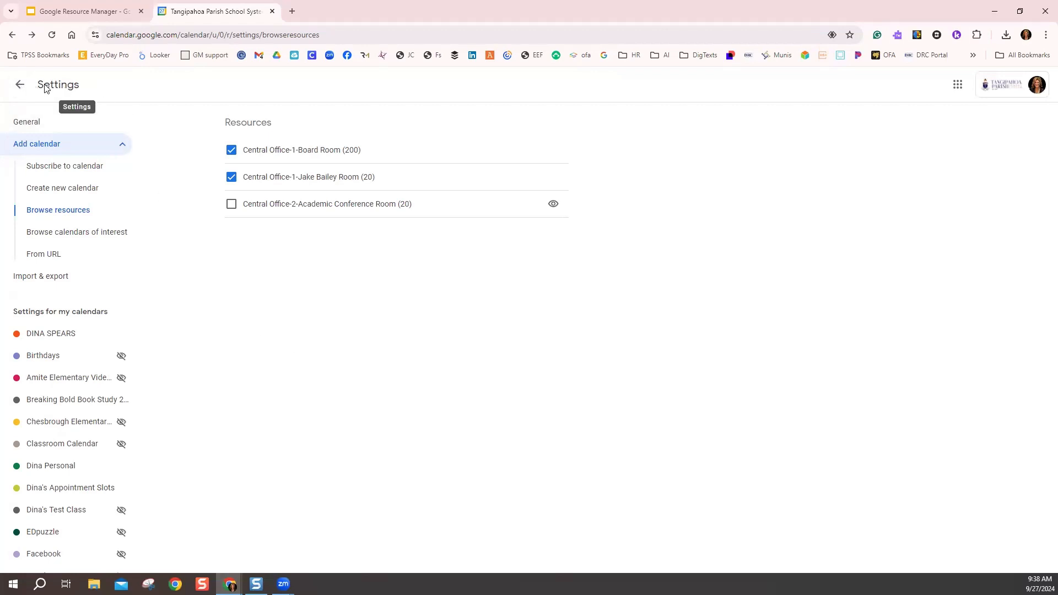
pyautogui.click(20, 85)
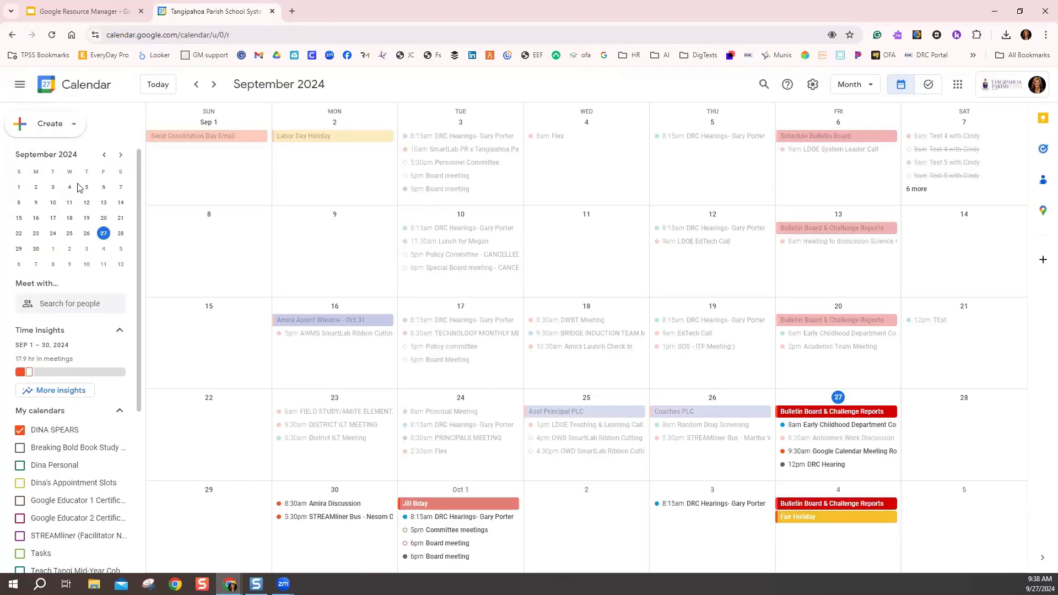
# Hide and show the owner's main calendar again, and briefly show the owner's personal calendar before hiding it
pyautogui.scroll(-4, 78, 187)
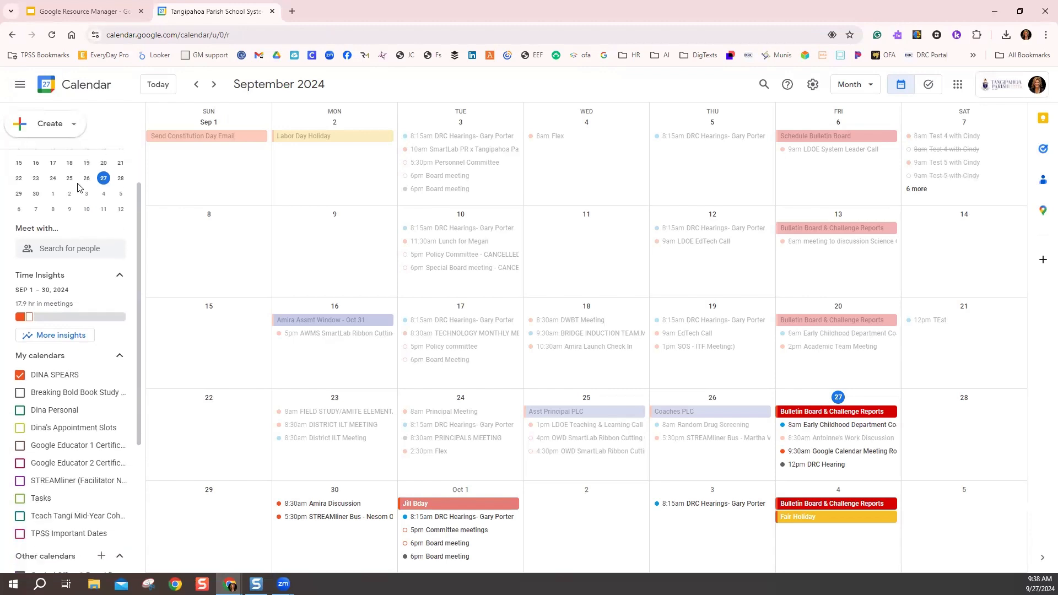
pyautogui.scroll(-1, 83, 185)
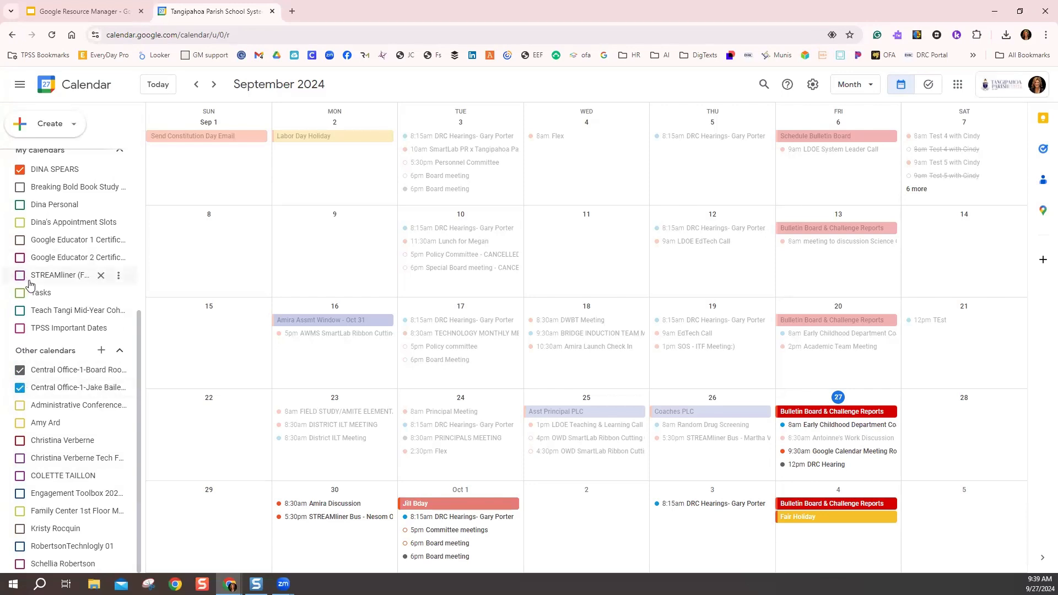
pyautogui.click(20, 170)
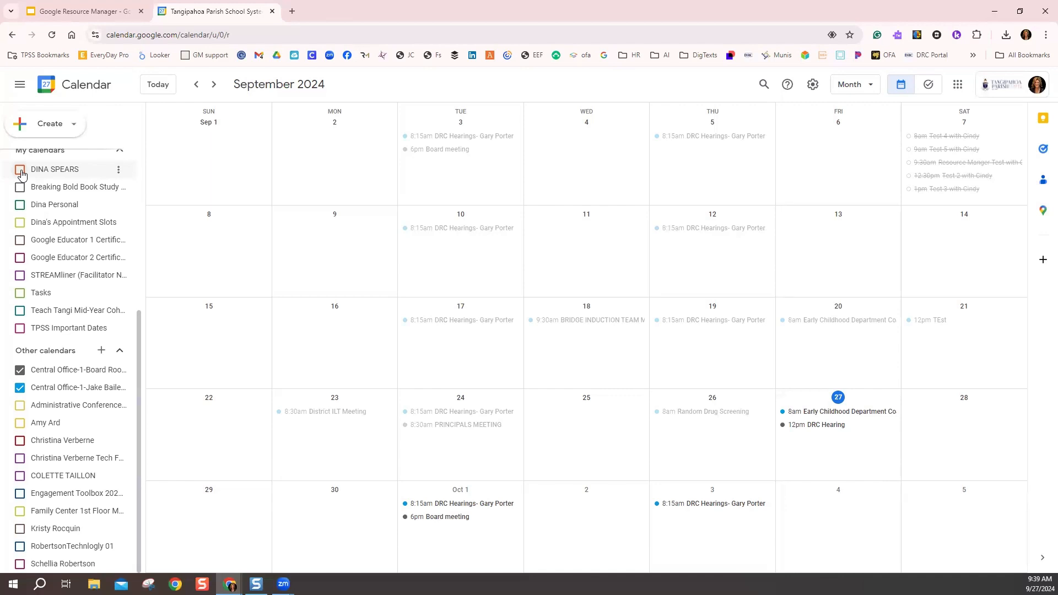
pyautogui.click(21, 170)
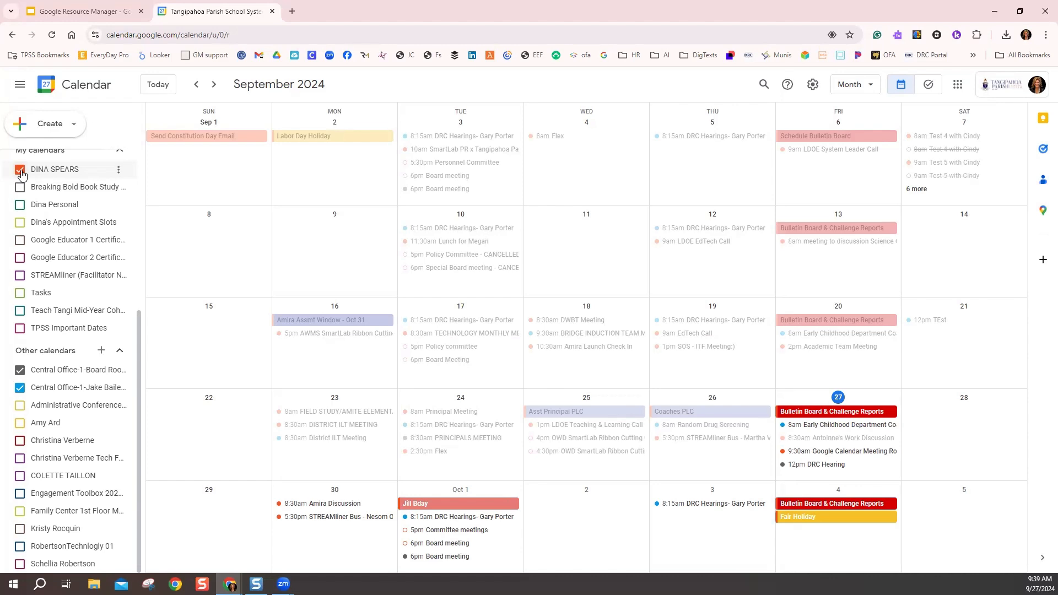
pyautogui.click(20, 206)
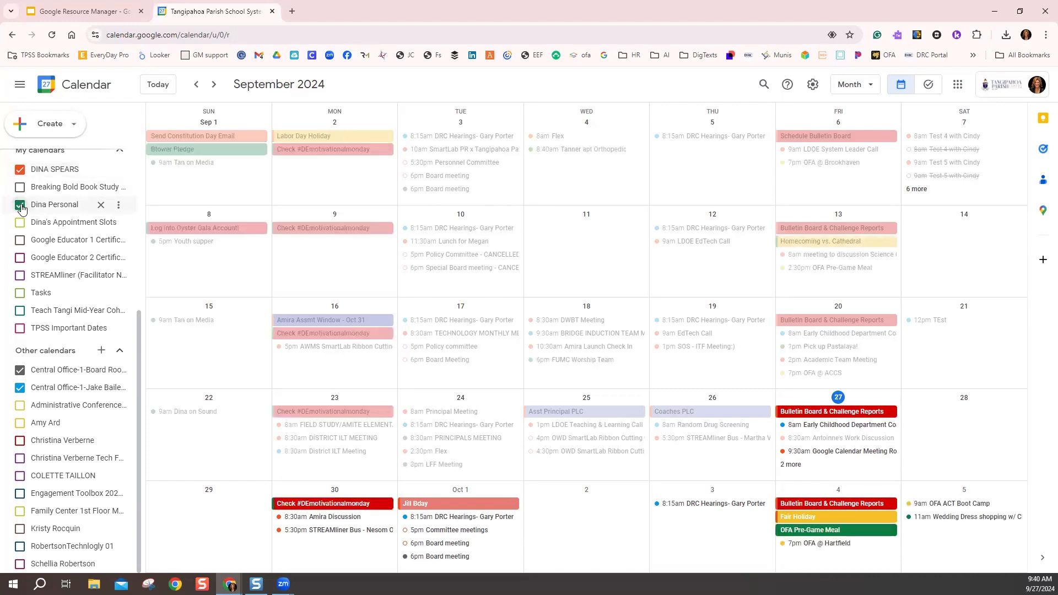
pyautogui.click(20, 207)
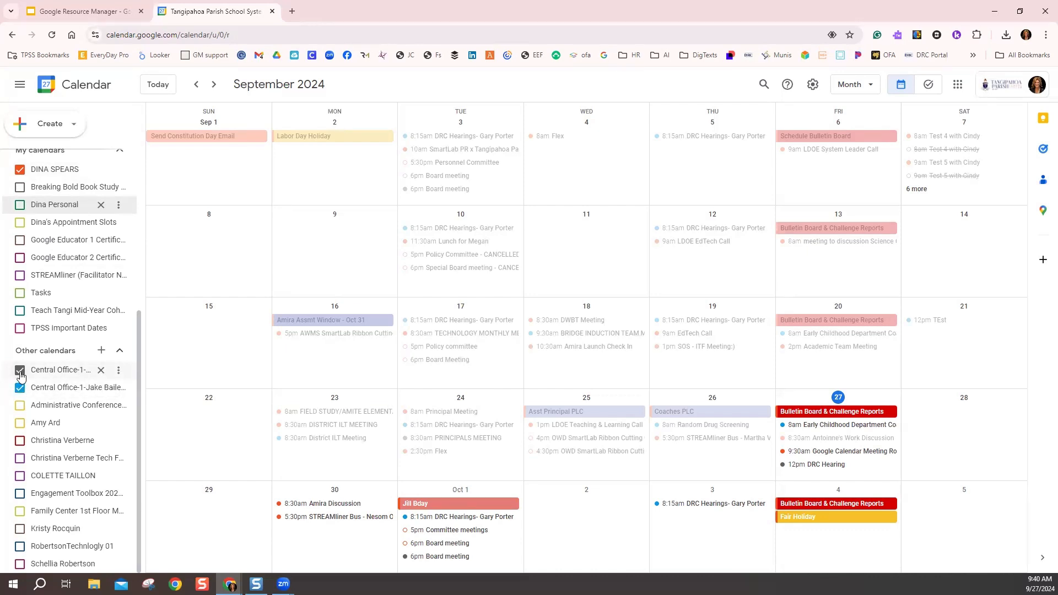
# Hide the owner's main calendar so only the two room calendars are displayed, and check the Board Room calendar's options without changing them
pyautogui.click(20, 170)
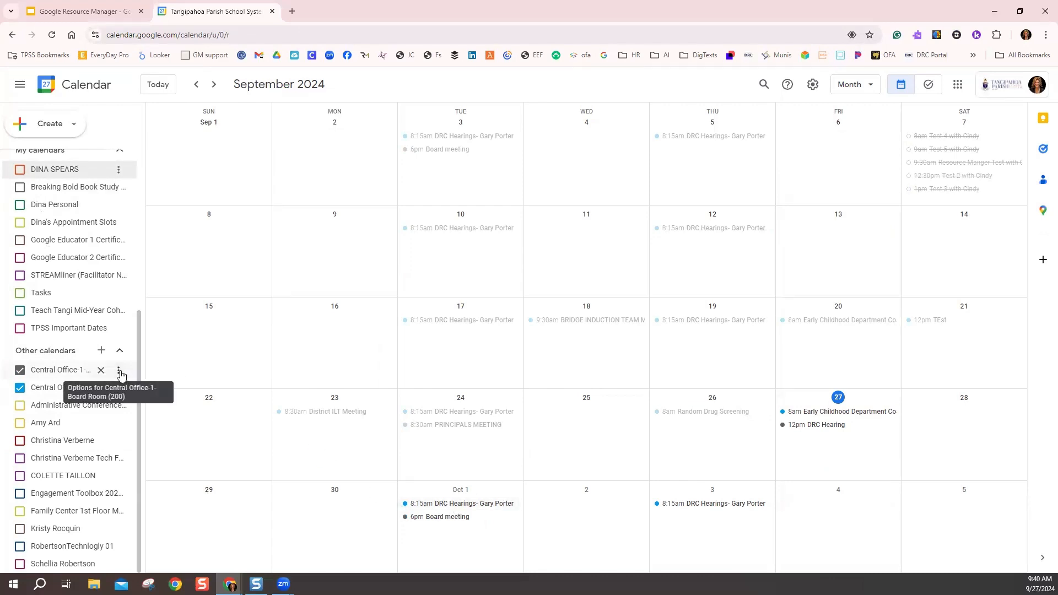
pyautogui.click(119, 373)
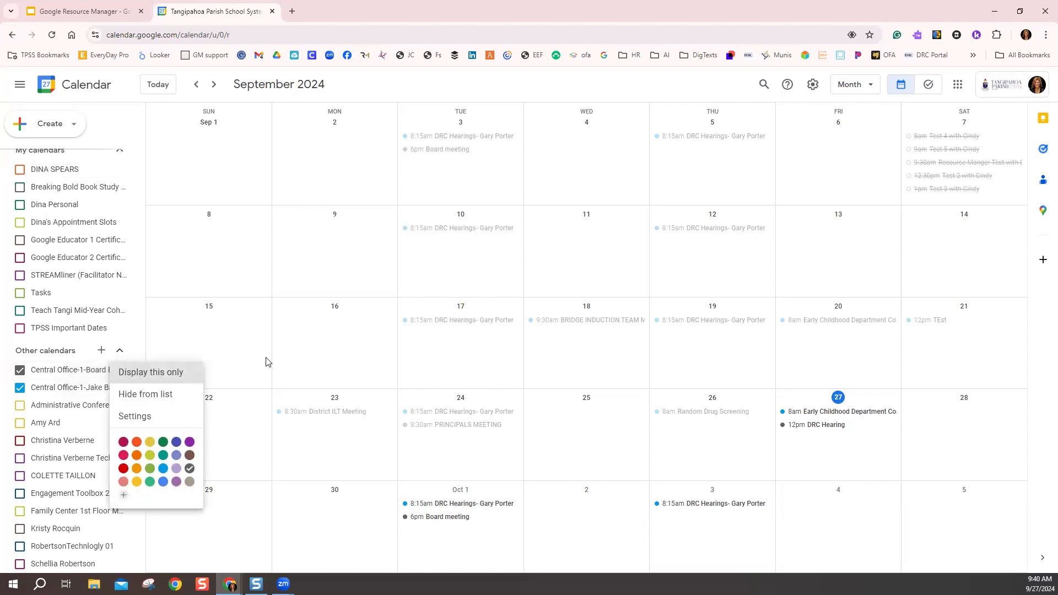
pyautogui.click(190, 349)
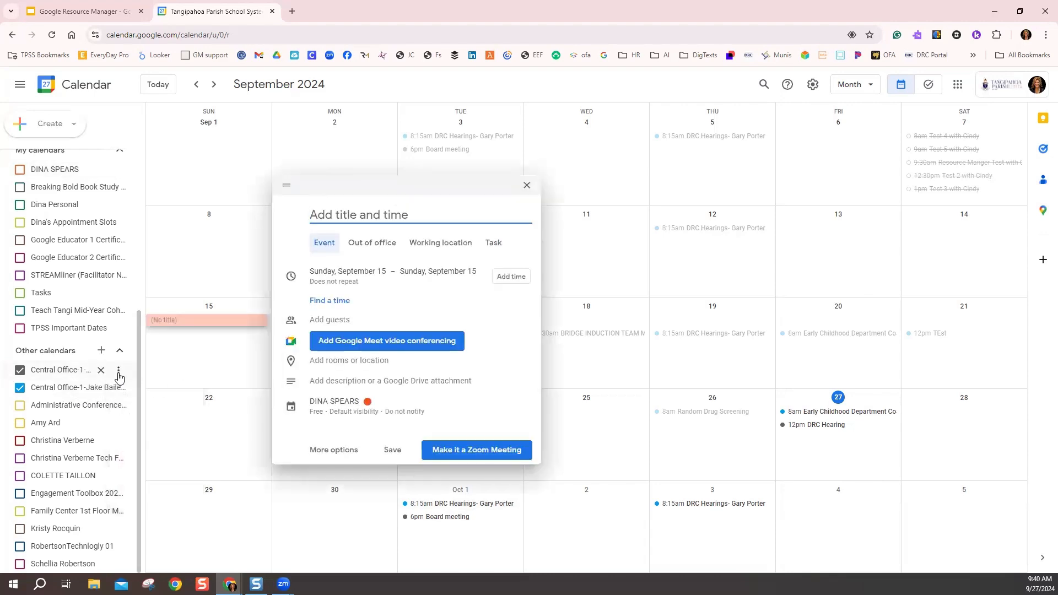
pyautogui.click(527, 186)
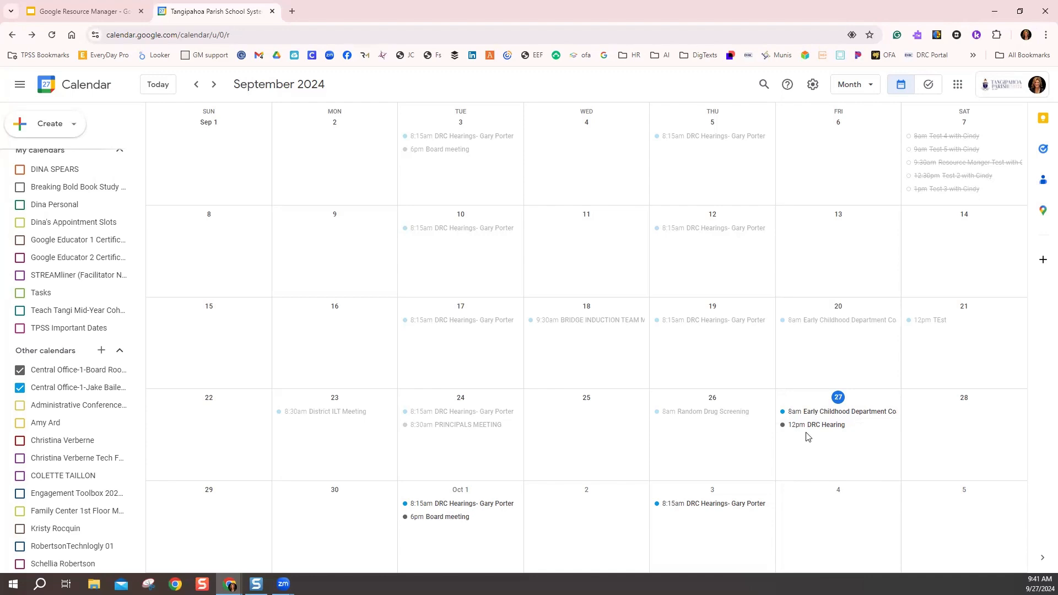
# Go to October 2024 and view the details of the medication certification workshop and the District ILT Meeting on October 14
pyautogui.click(215, 88)
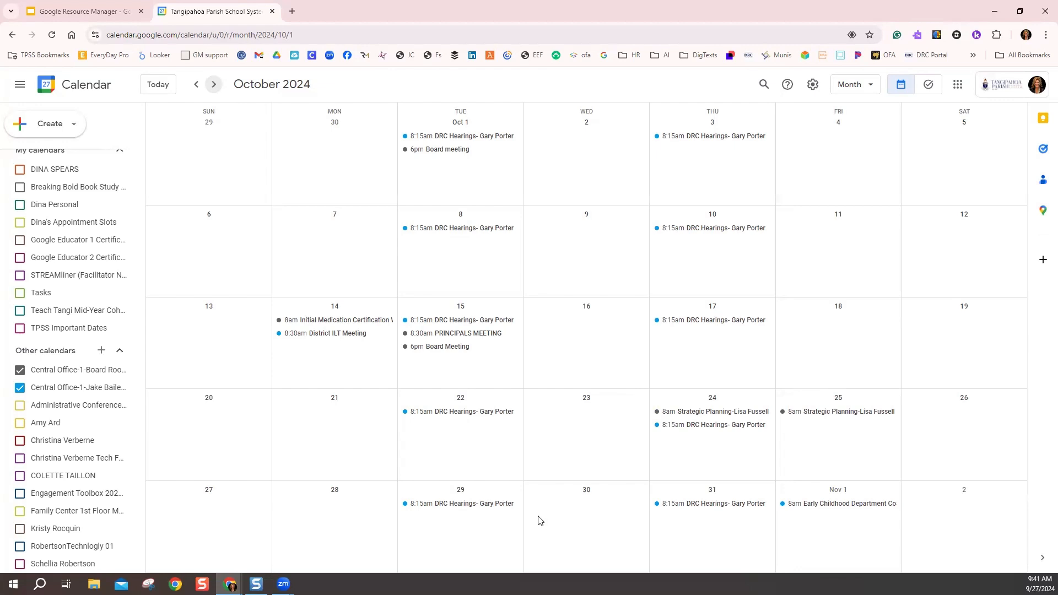
pyautogui.click(311, 325)
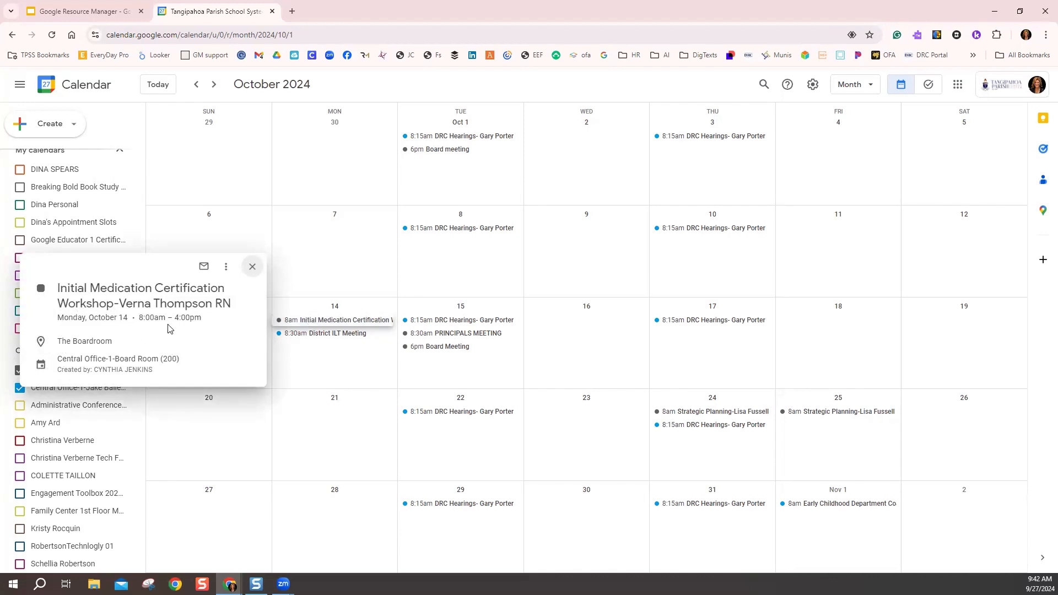
pyautogui.click(253, 267)
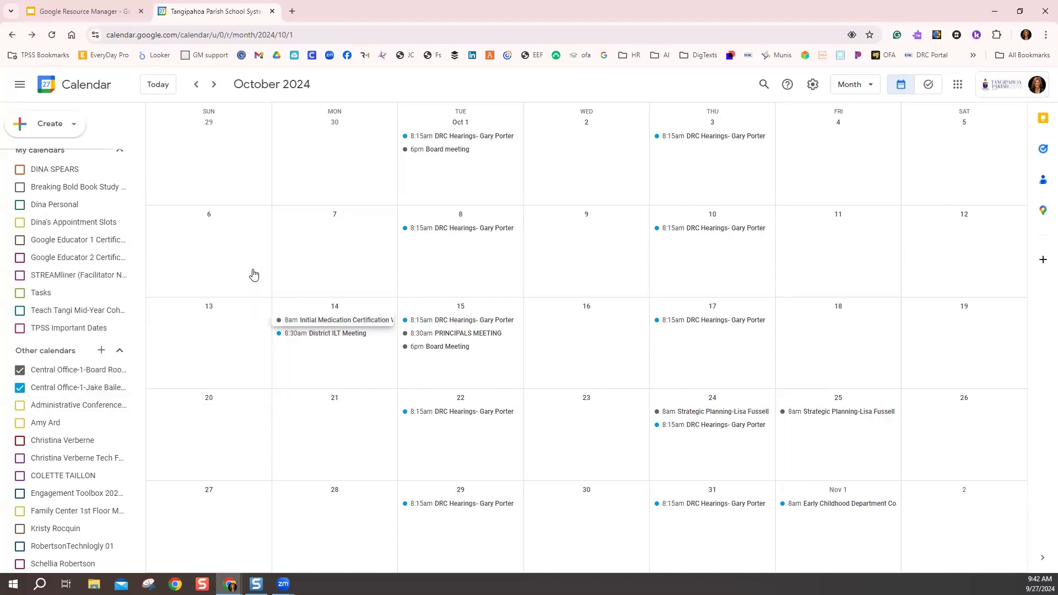
pyautogui.click(328, 335)
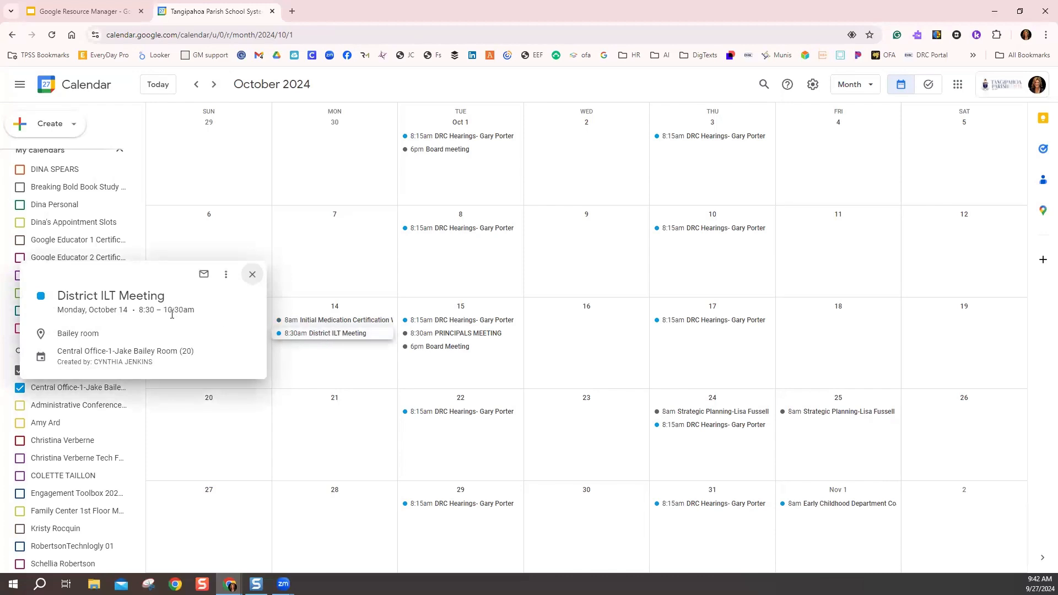
pyautogui.click(252, 274)
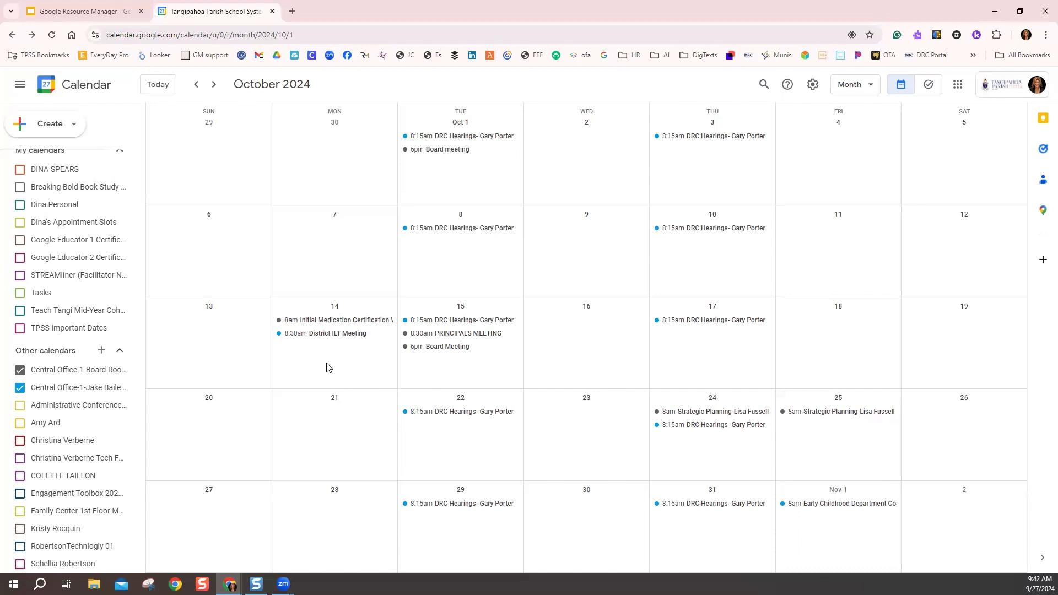
# Start a new event on October 14, 2024 with full event details, titled with the owner's first name followed by "Meeting"
pyautogui.click(80, 128)
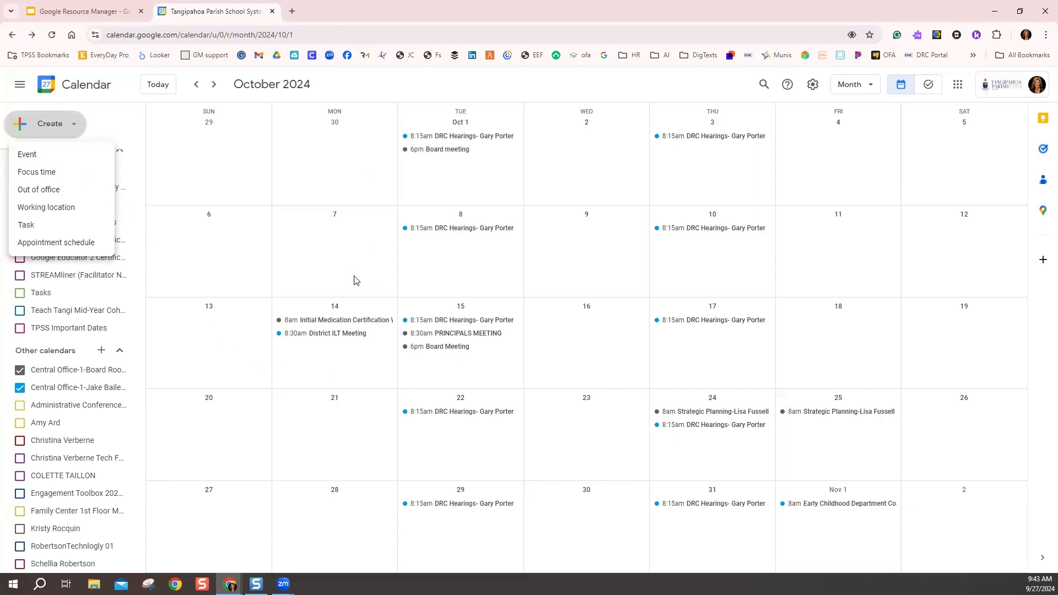
pyautogui.click(338, 370)
pyautogui.click(338, 369)
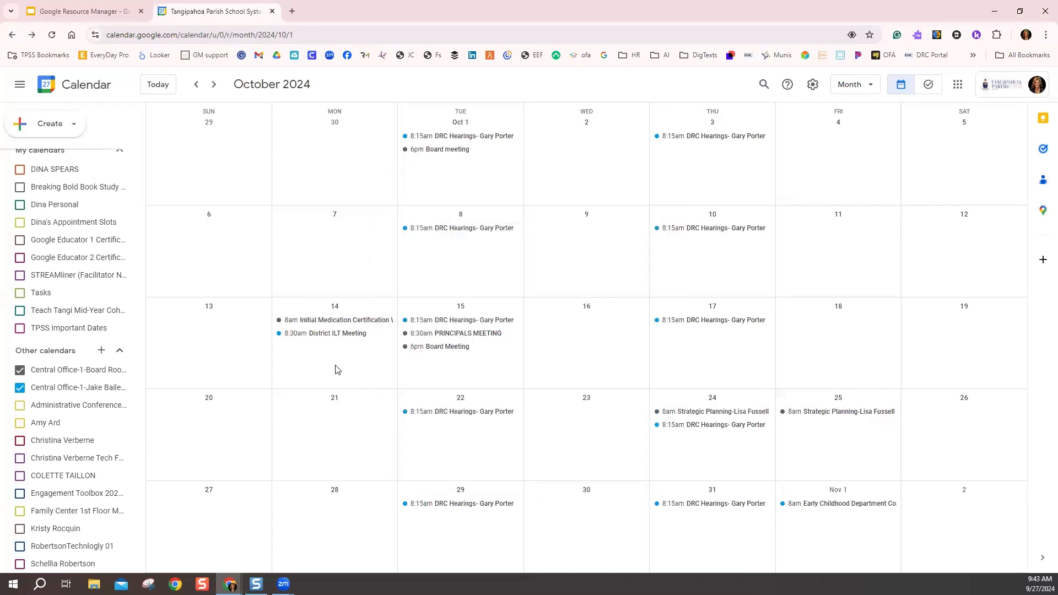
pyautogui.doubleClick(337, 370)
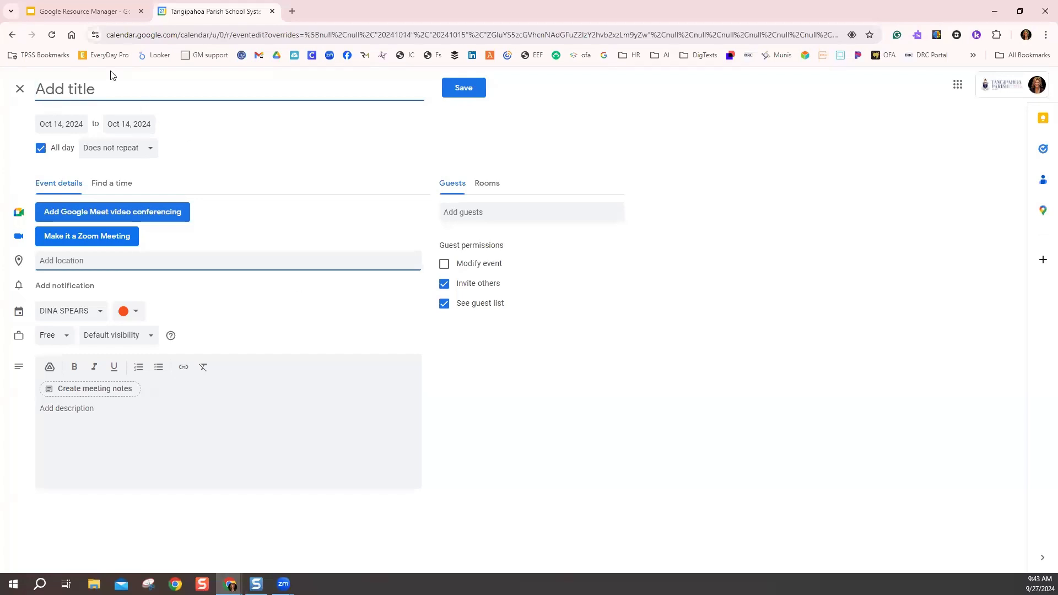
pyautogui.write("Dina's Meeting")
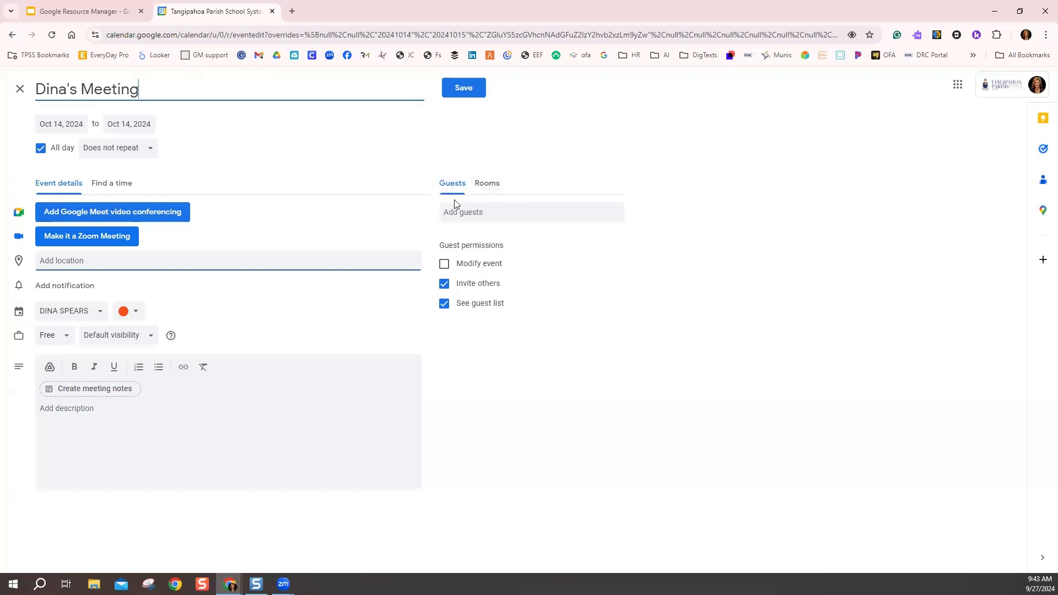
# Show the Central Office rooms for the all-day event and check their availability
pyautogui.moveTo(435, 167); pyautogui.dragTo(432, 192)
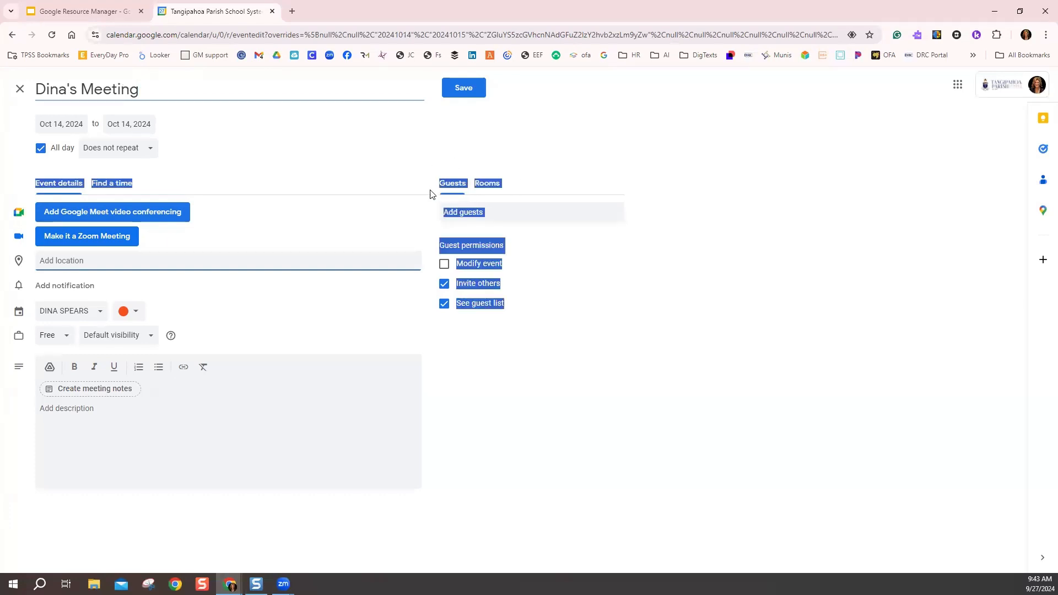
pyautogui.click(496, 188)
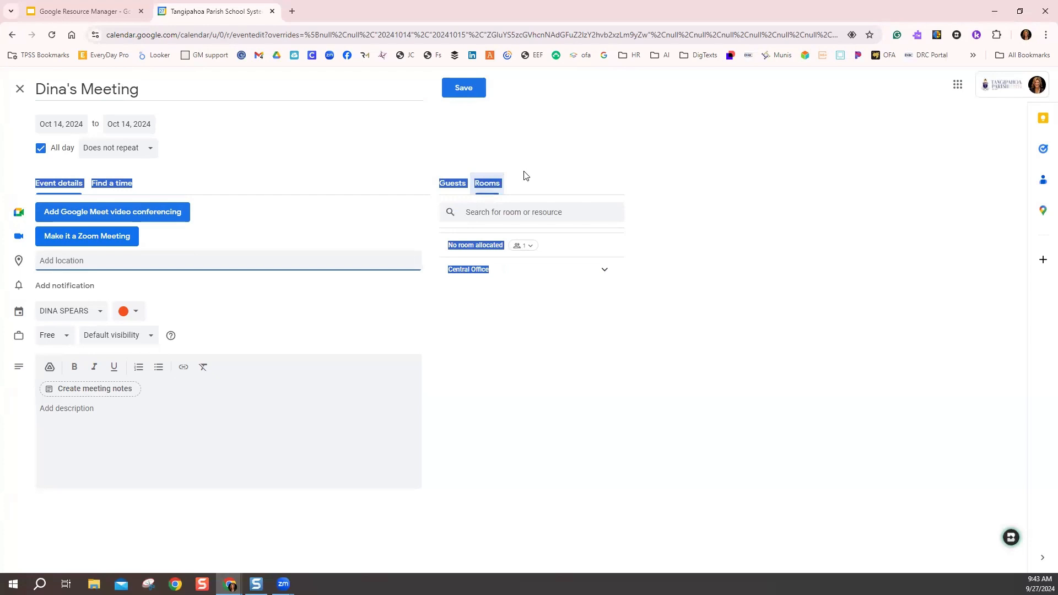
pyautogui.click(494, 188)
pyautogui.click(494, 188)
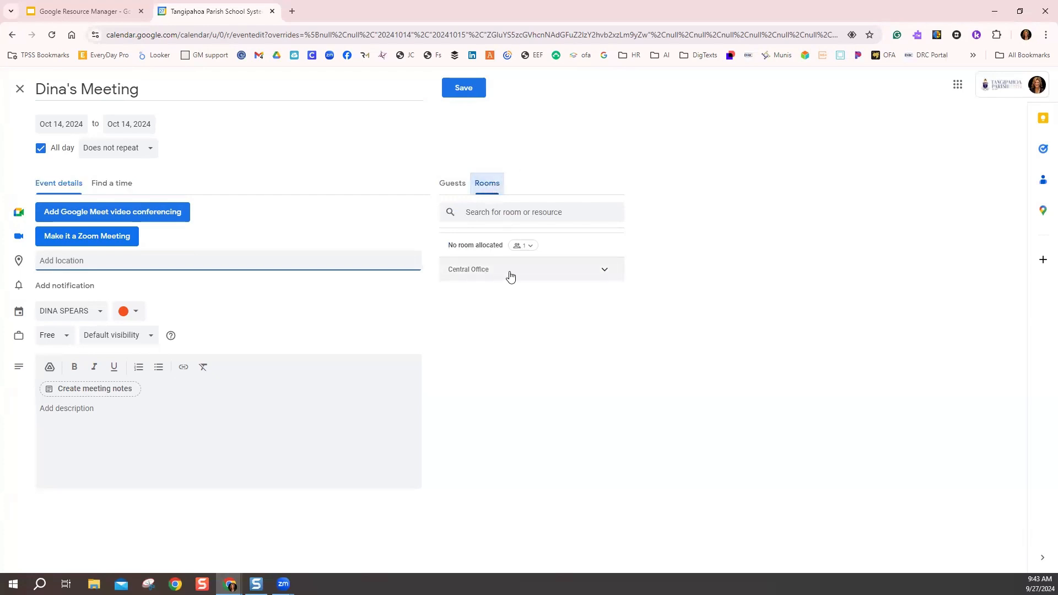
pyautogui.click(604, 273)
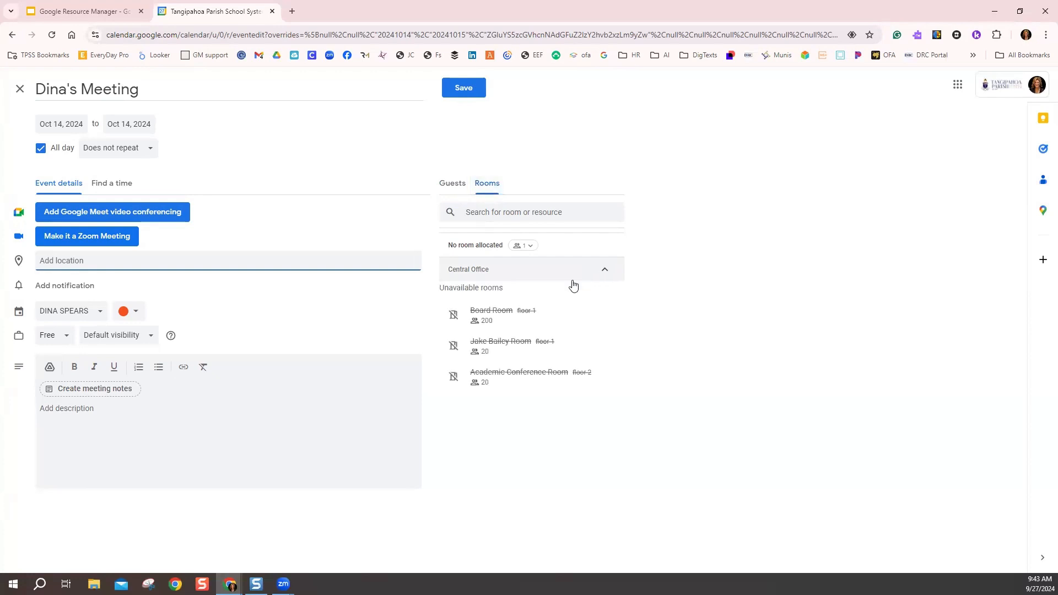
pyautogui.moveTo(551, 319)
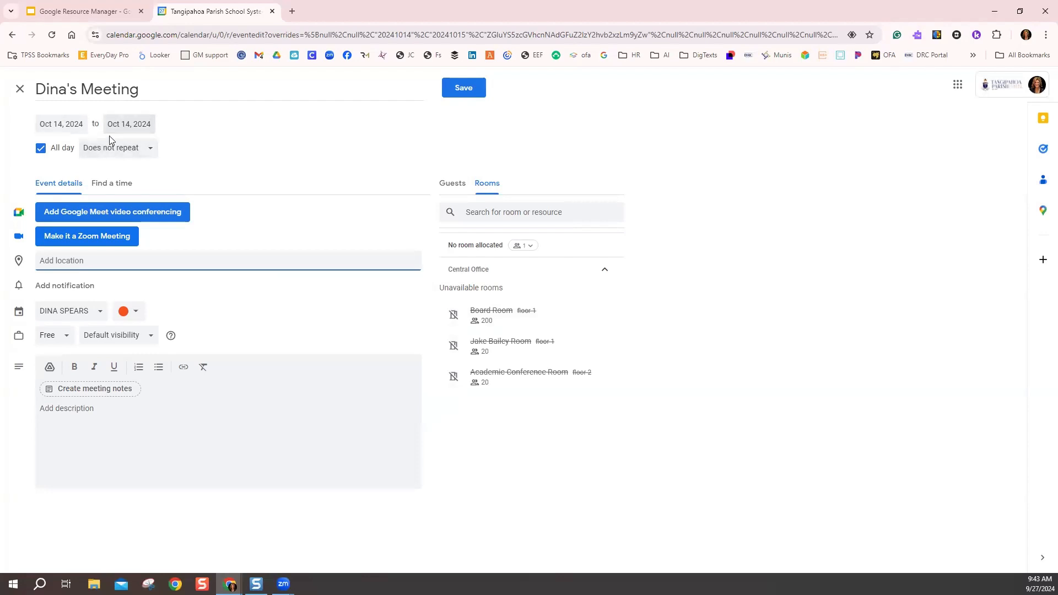
# Turn off the all-day setting so the event has set times, and check the Central Office rooms' availability again
pyautogui.click(40, 150)
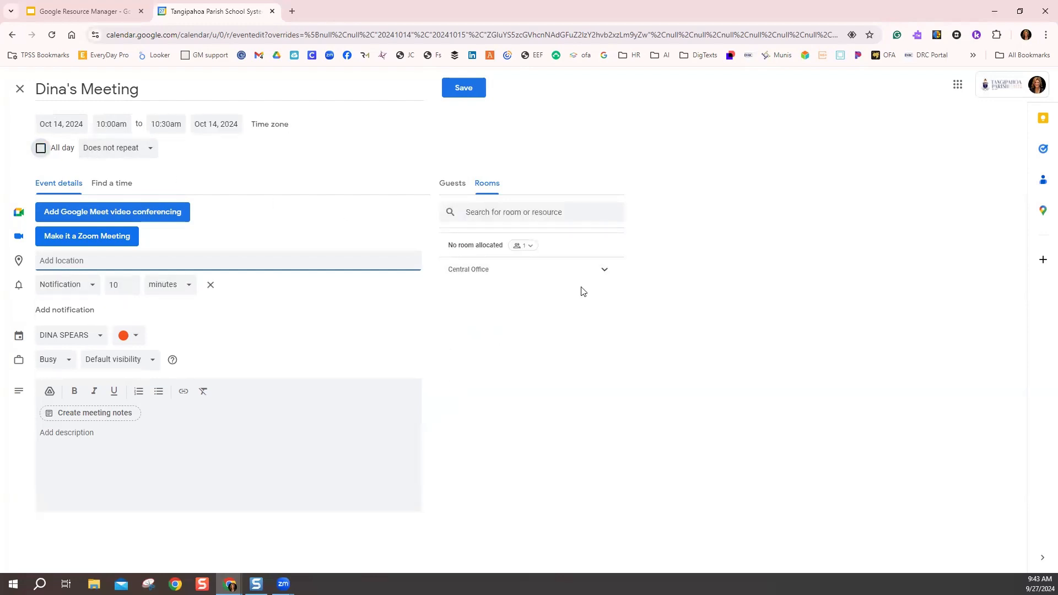
pyautogui.click(607, 274)
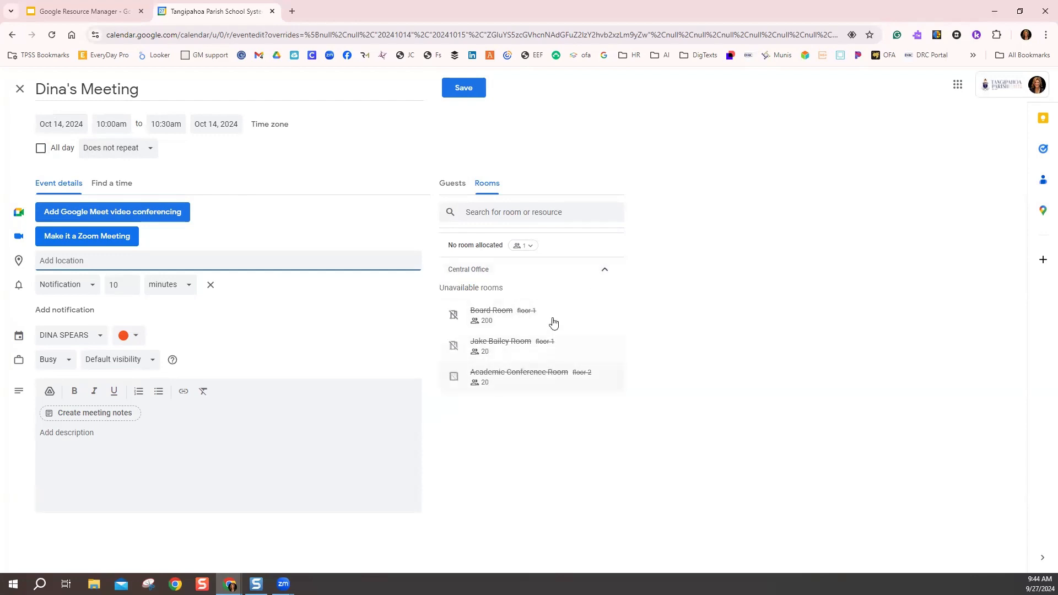
pyautogui.moveTo(541, 336)
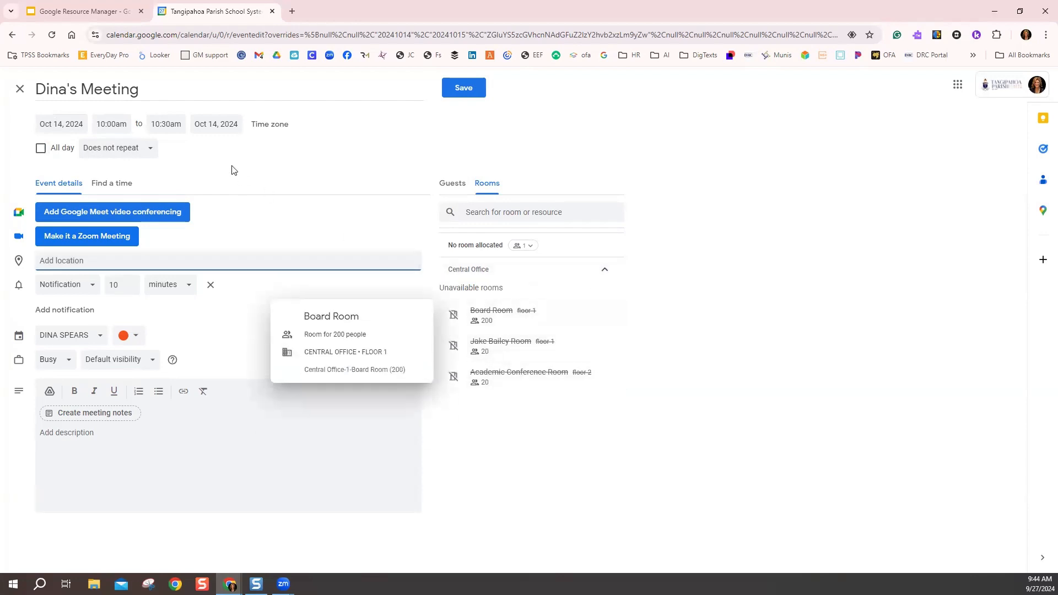
# Set the October 14 event's start time to 1:00pm
pyautogui.click(121, 126)
pyautogui.scroll(-3, 153, 175)
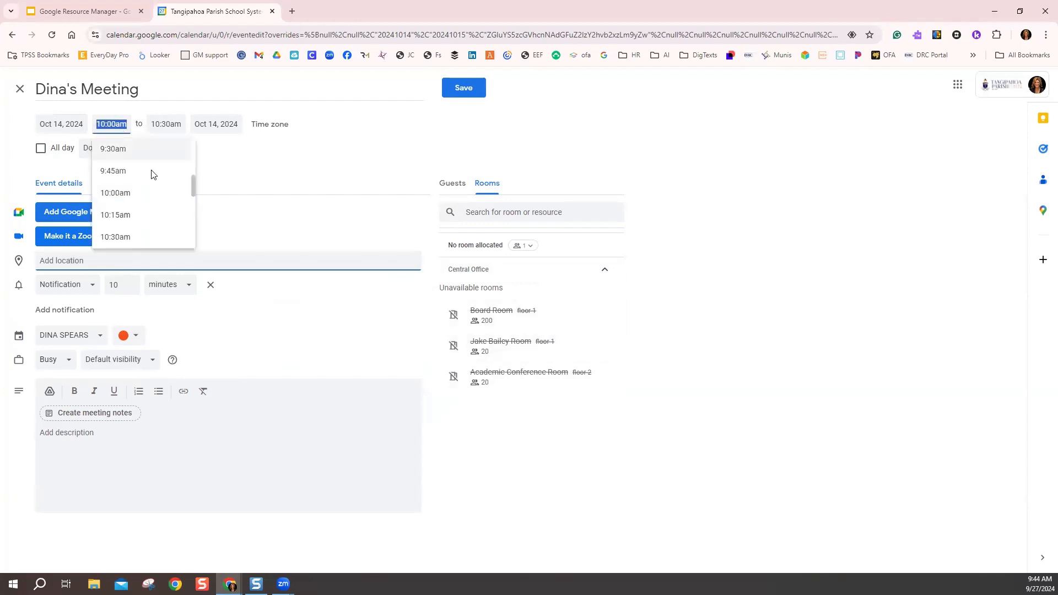
pyautogui.scroll(-3, 153, 175)
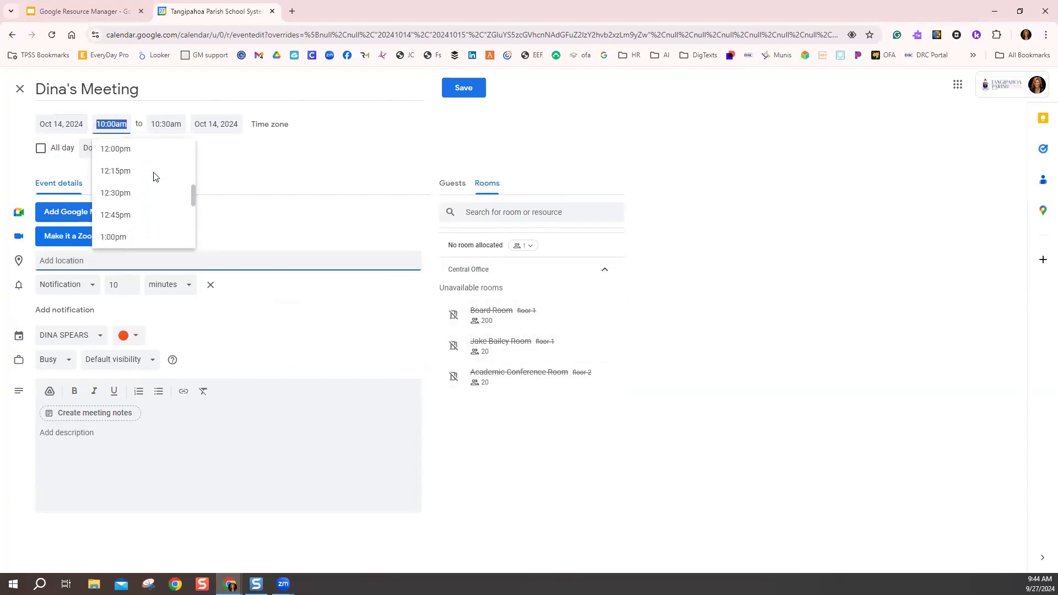
pyautogui.click(154, 188)
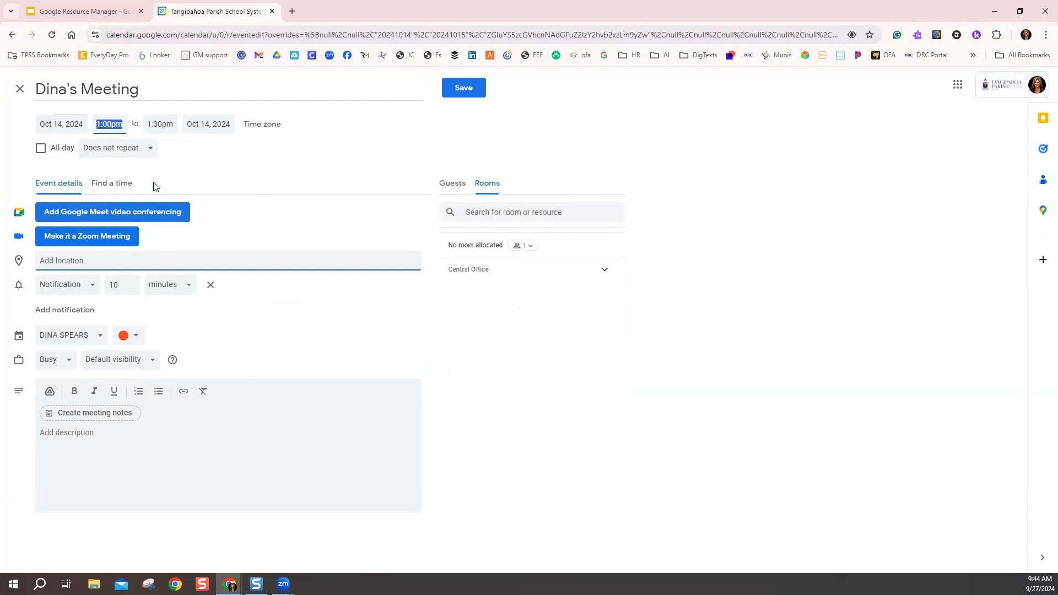
# Book the Central Office Jake Bailey Room for the event, review its guests and rooms, and save the event
pyautogui.click(605, 272)
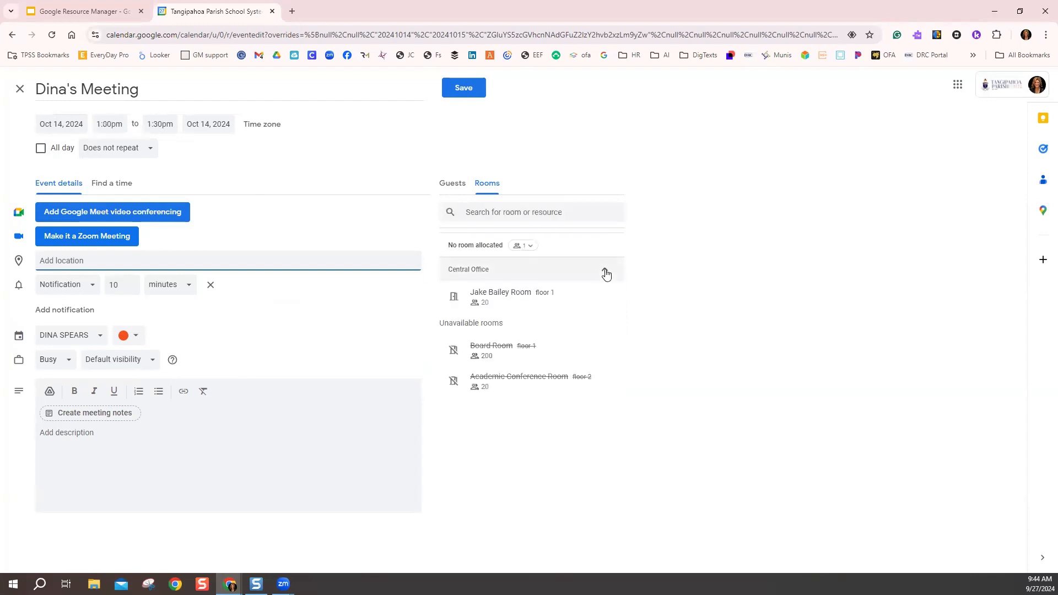
pyautogui.moveTo(590, 301)
pyautogui.moveTo(533, 299)
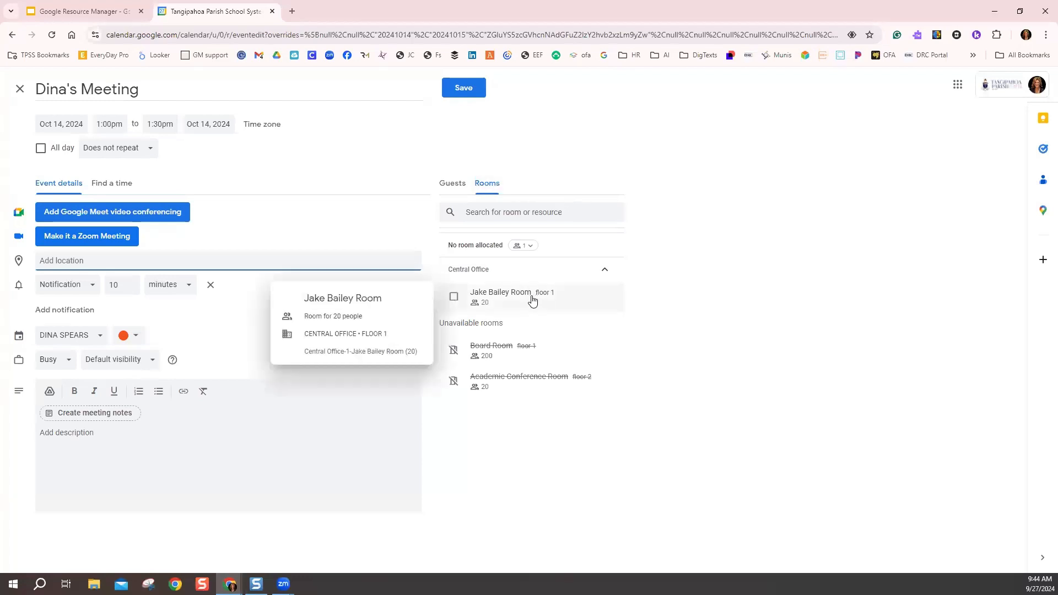
pyautogui.click(532, 300)
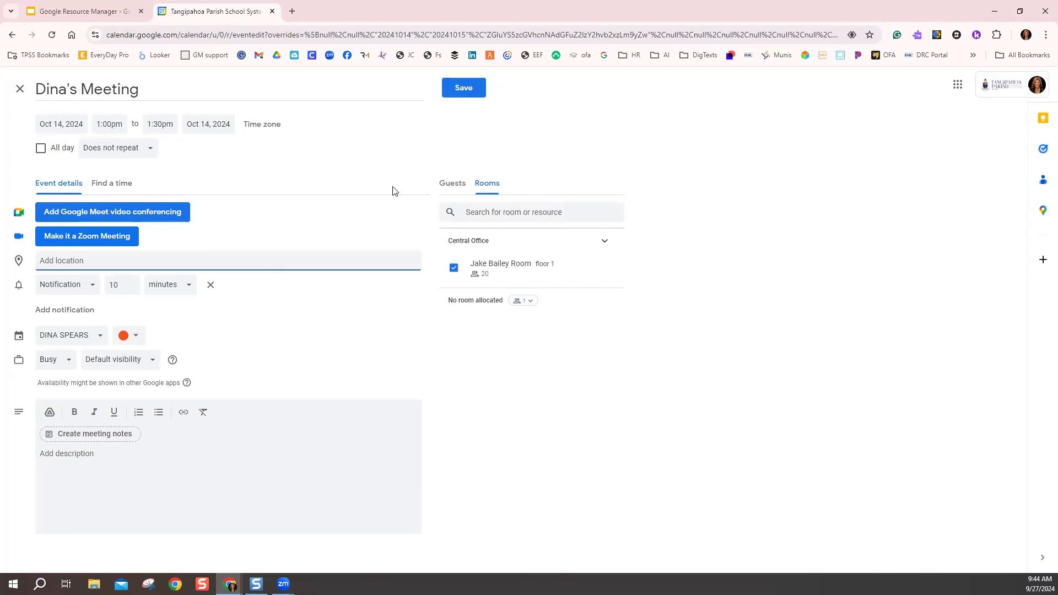
pyautogui.click(455, 190)
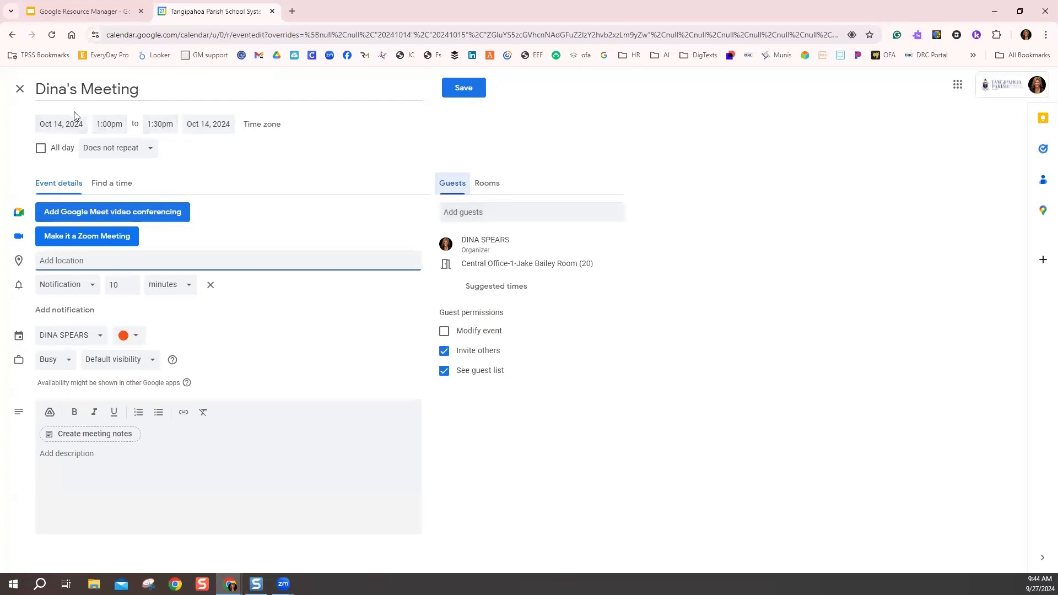
pyautogui.click(487, 185)
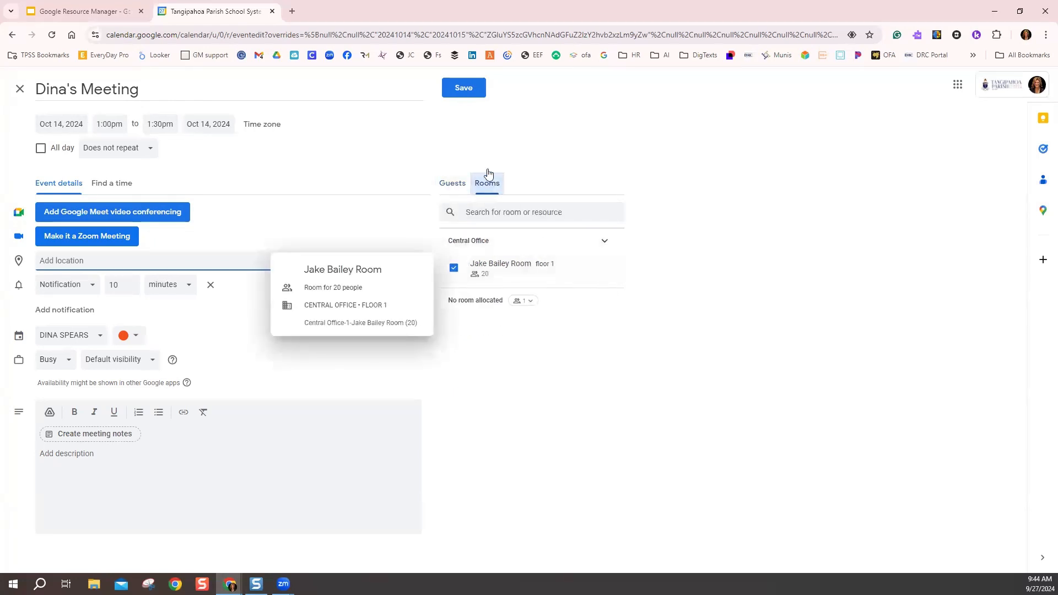
pyautogui.click(463, 88)
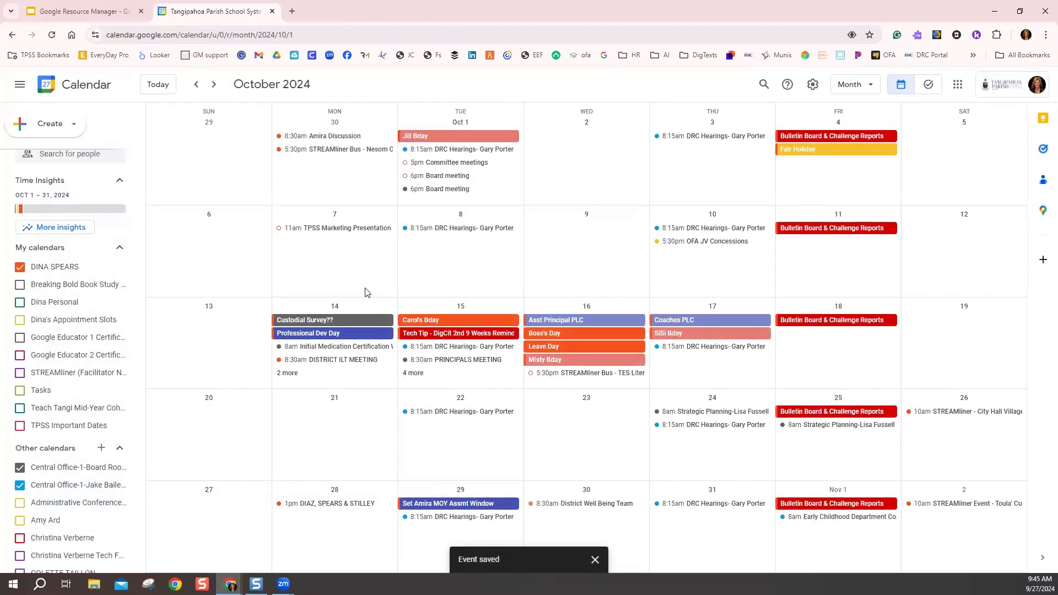
# Reload the calendar and hide the owner's own calendar so that only the room calendars' events are shown
pyautogui.click(19, 267)
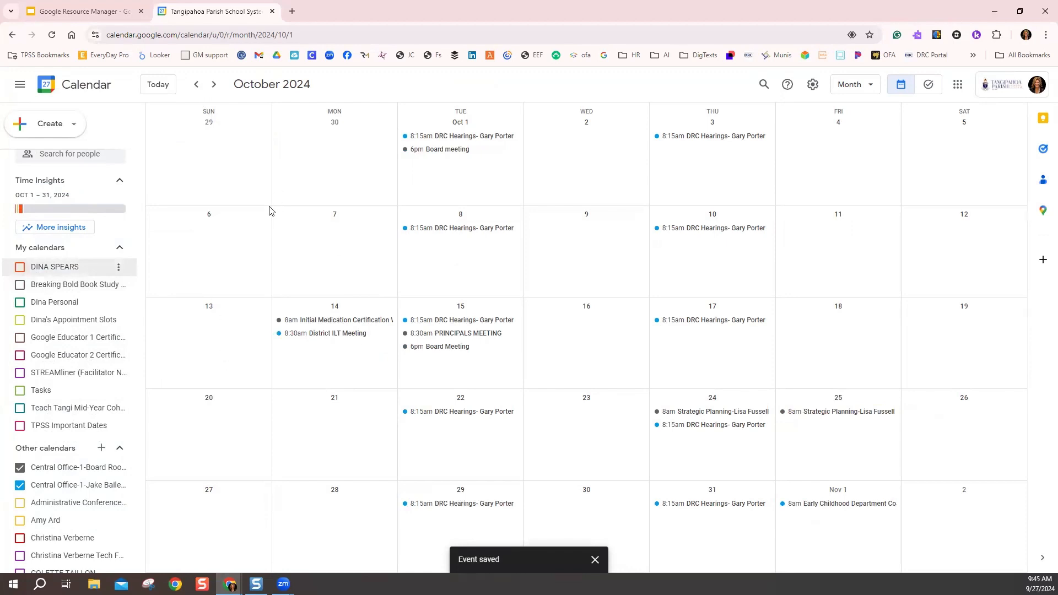
pyautogui.click(52, 35)
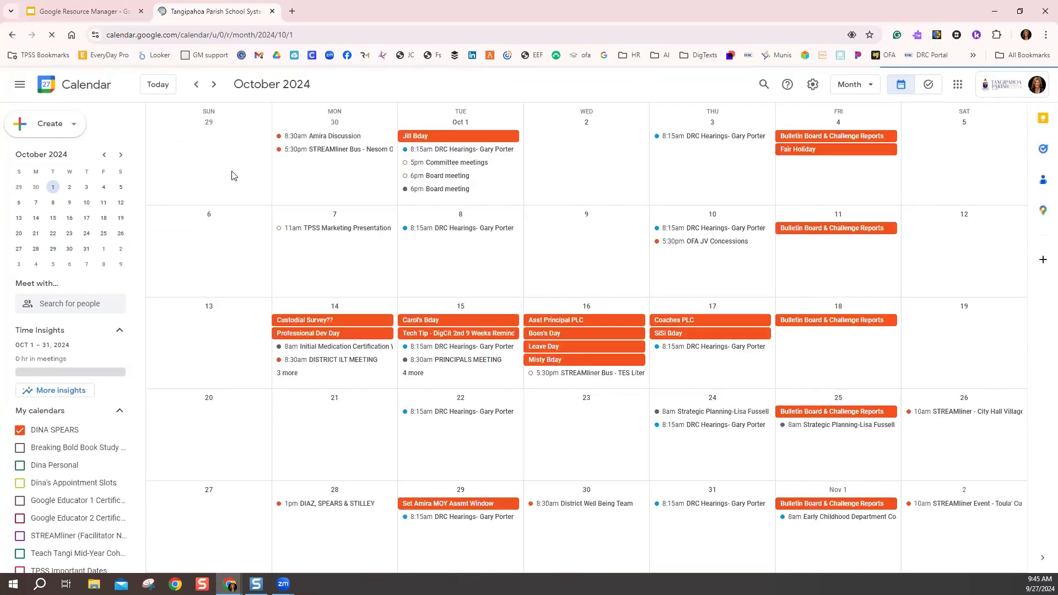
pyautogui.click(199, 109)
pyautogui.click(20, 417)
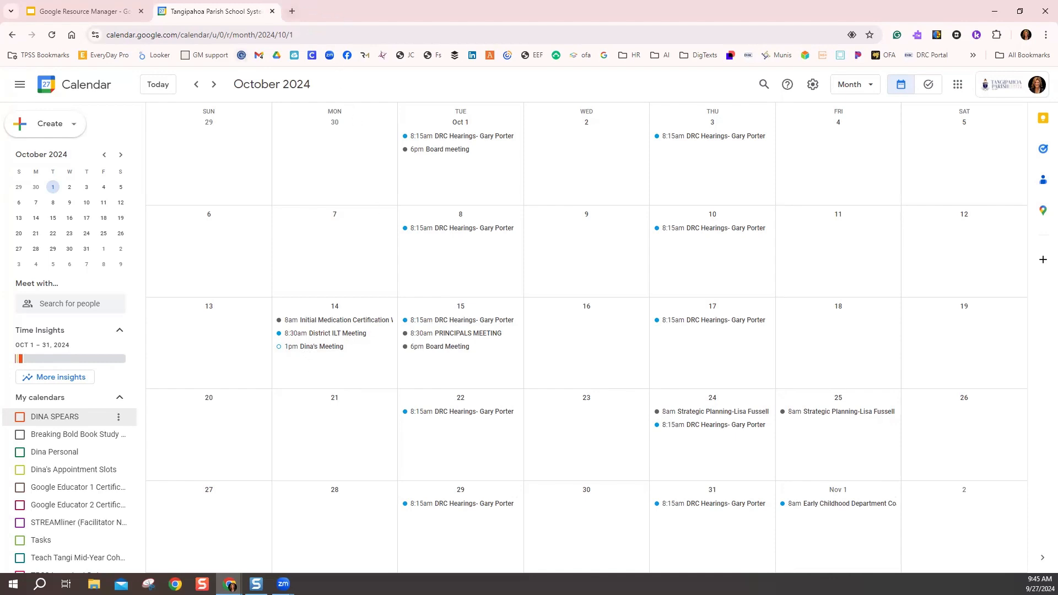
# Open Gmail in a new tab and check the Updates and Primary categories for the room's reply
pyautogui.click(292, 11)
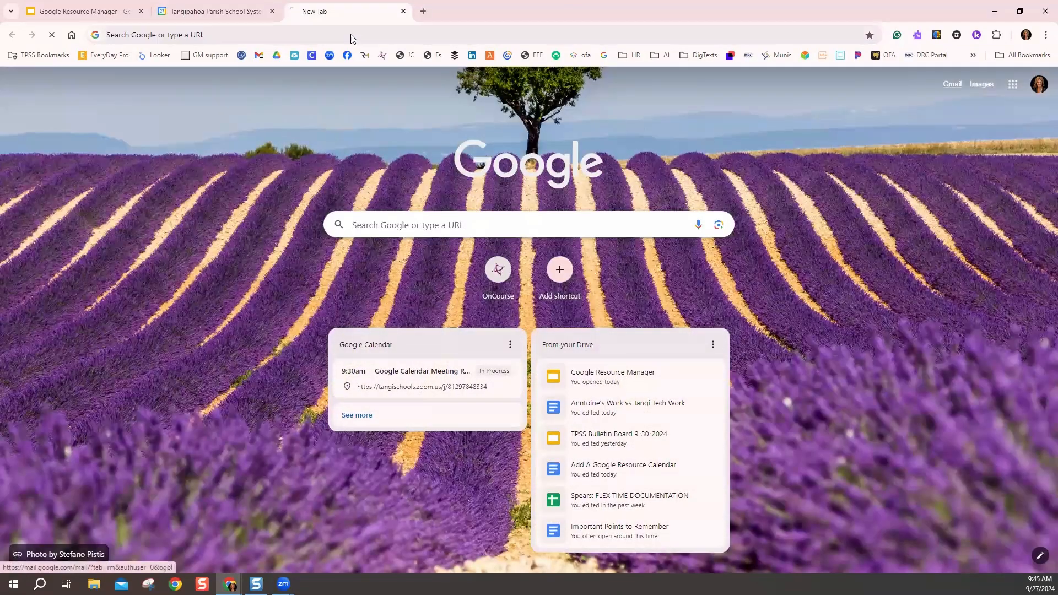
pyautogui.click(258, 55)
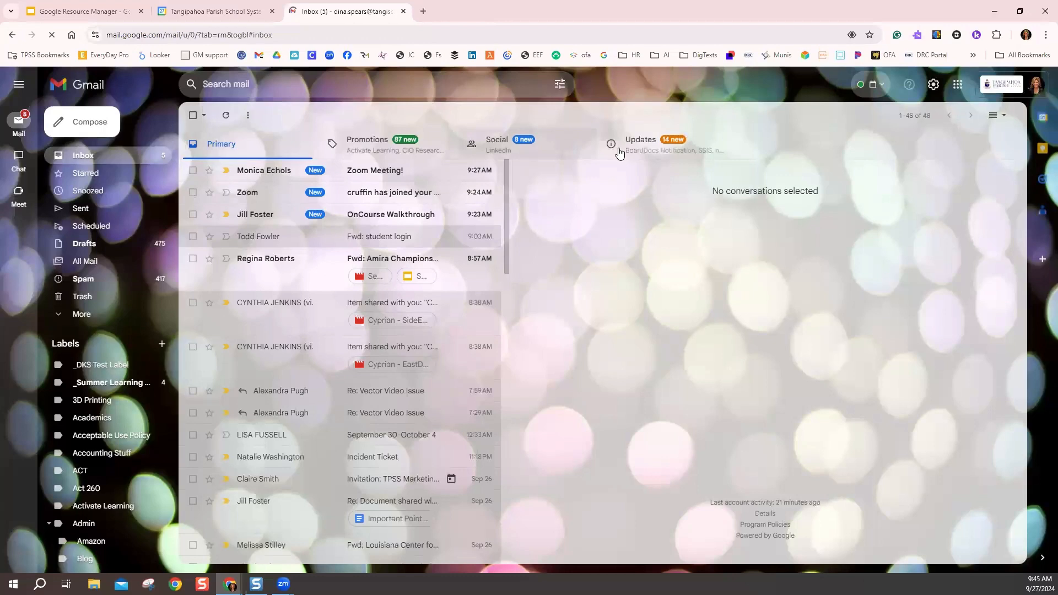
pyautogui.click(710, 144)
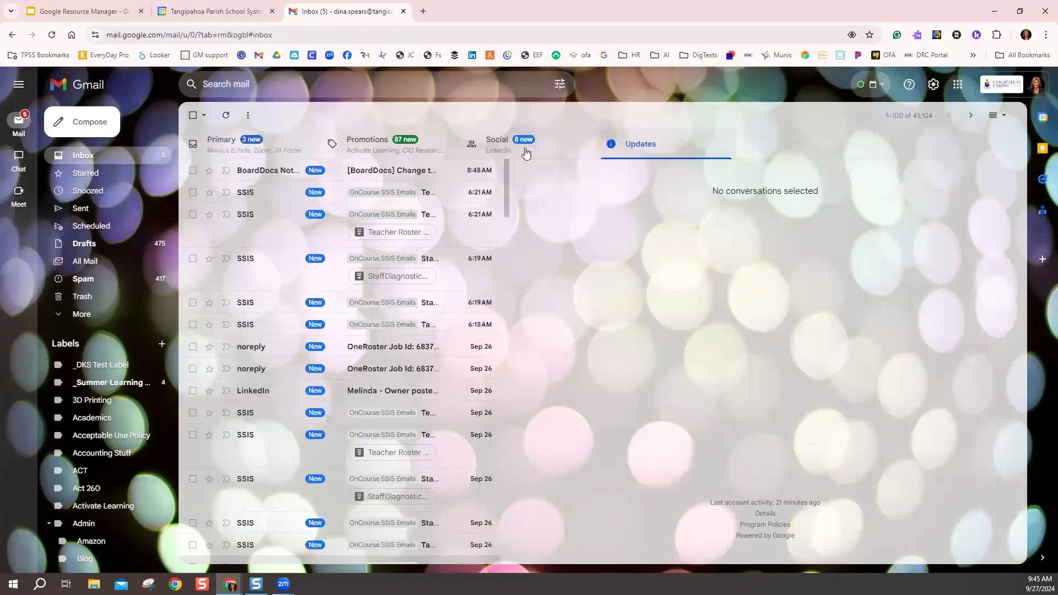
pyautogui.click(287, 144)
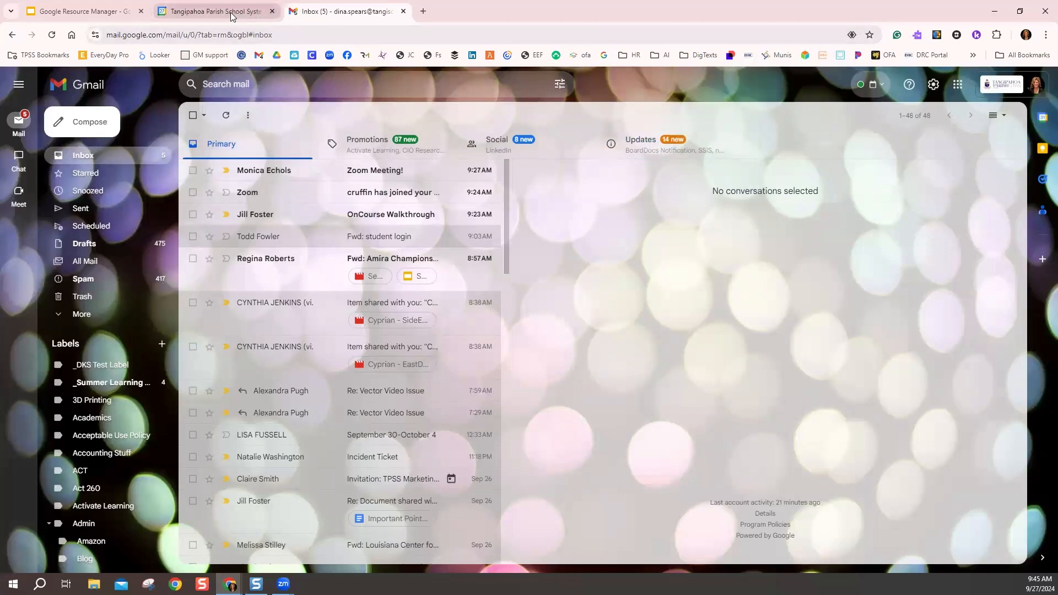
# Check the October calendar briefly, return to Gmail and read the Jake Bailey Room's reply to the meeting
pyautogui.click(231, 12)
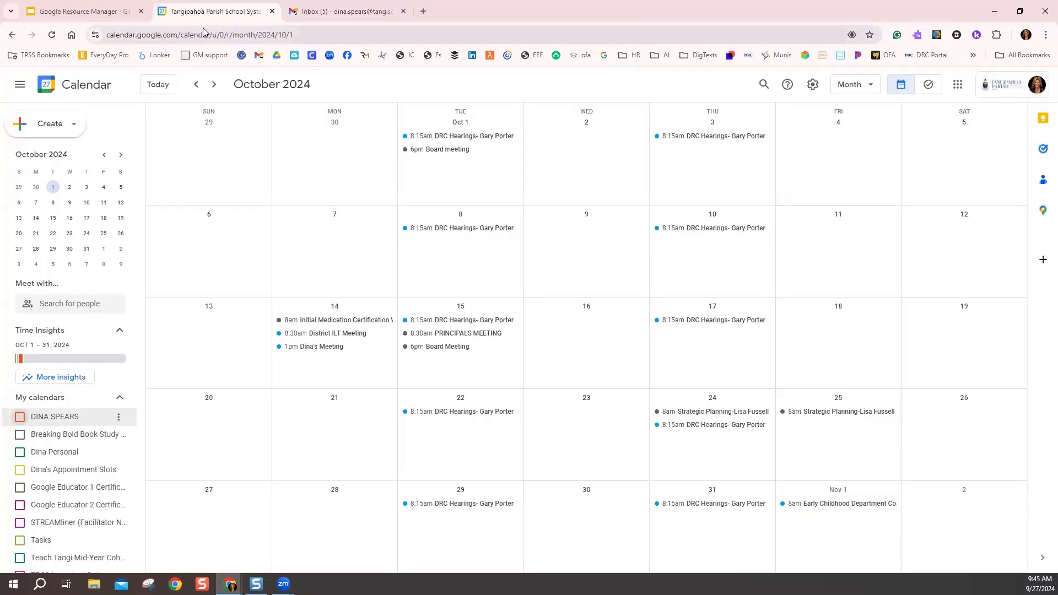
pyautogui.click(332, 16)
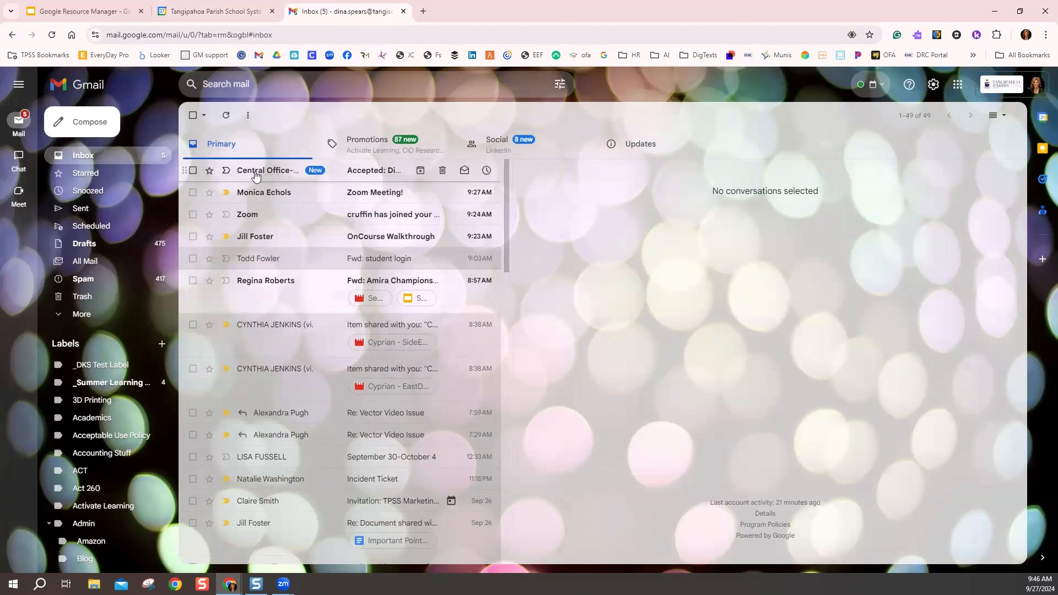
pyautogui.moveTo(256, 175)
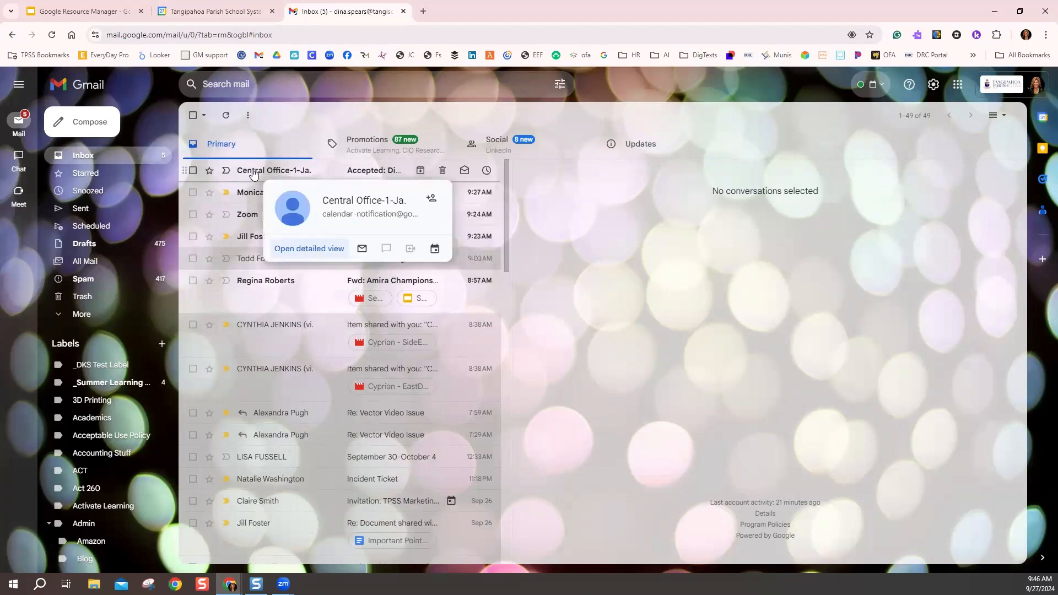
pyautogui.click(254, 175)
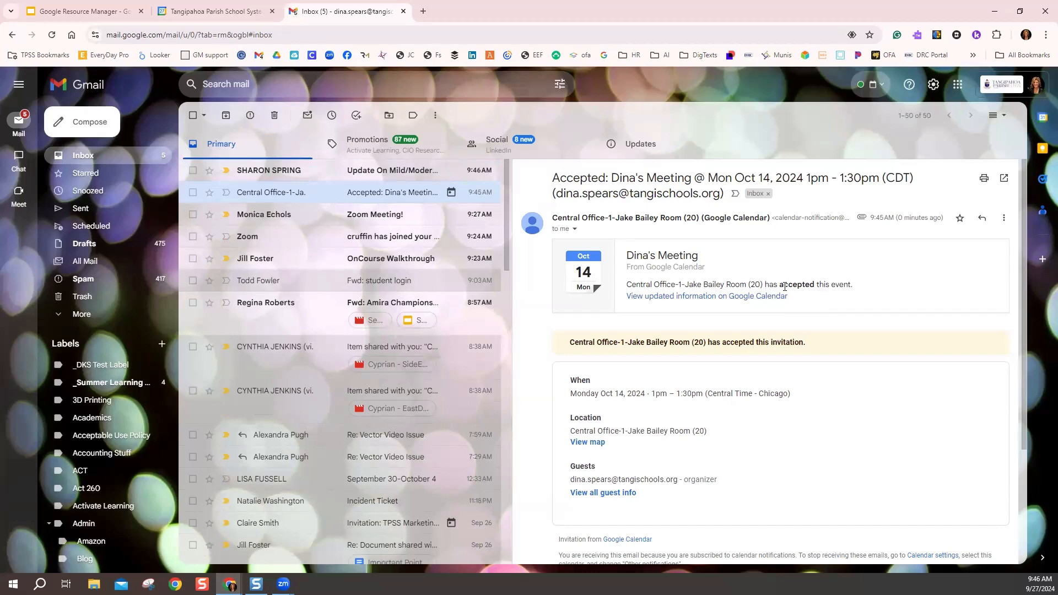
# Switch back to Google Calendar and view the details of the owner's 1pm meeting on October 14
pyautogui.click(202, 15)
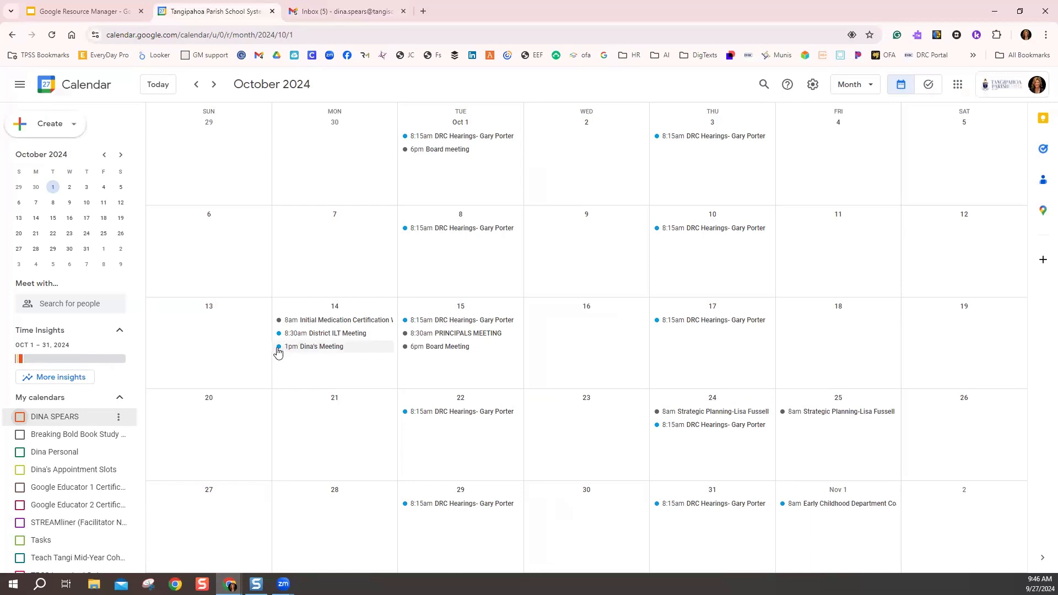
pyautogui.click(322, 350)
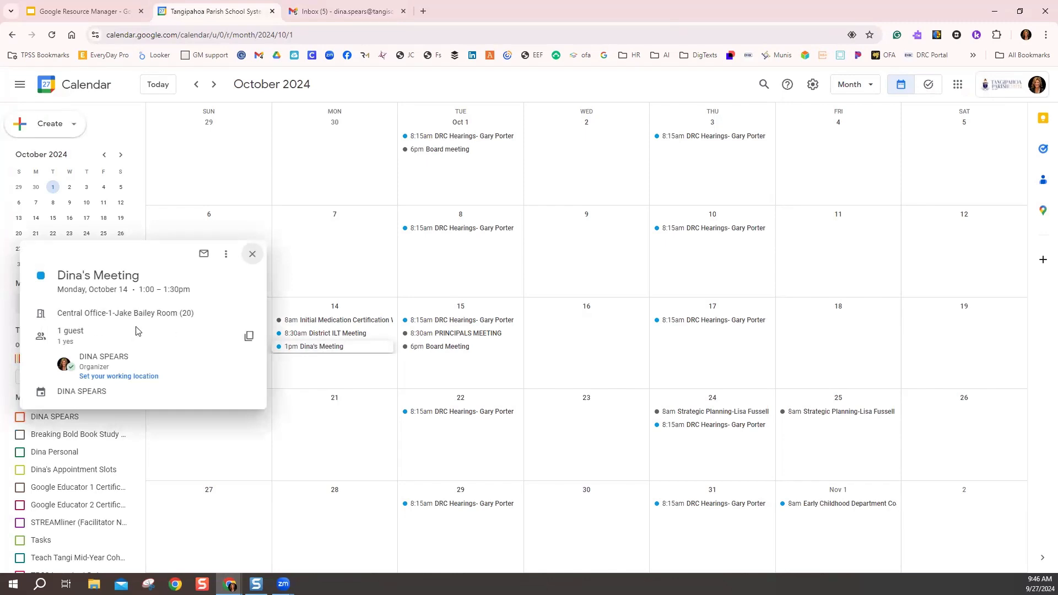
pyautogui.click(253, 254)
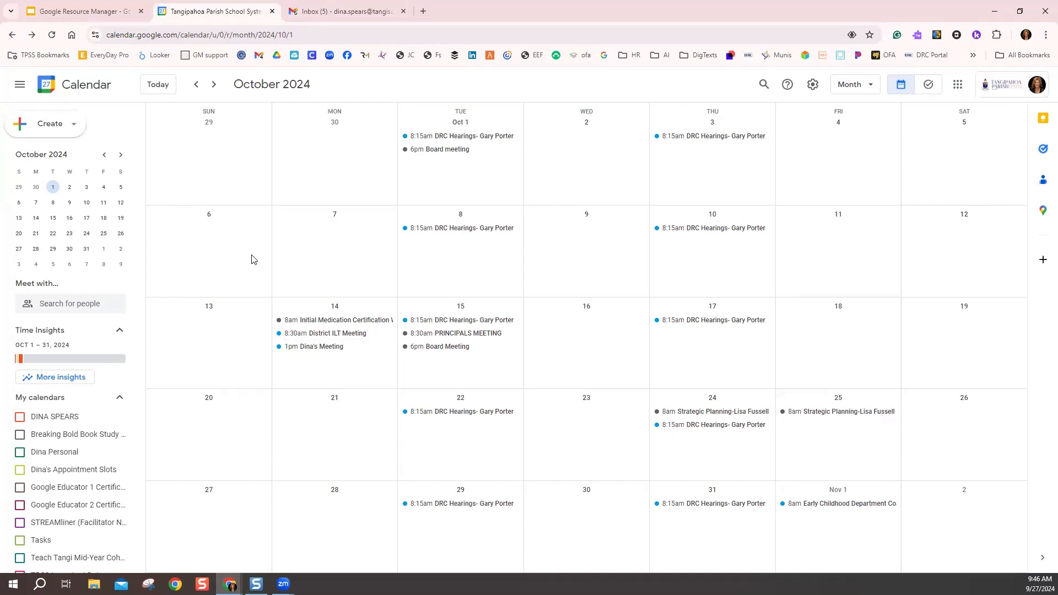
# Try to edit the 1pm meeting from its room calendar entry, check its additional options, and close the details
pyautogui.click(304, 347)
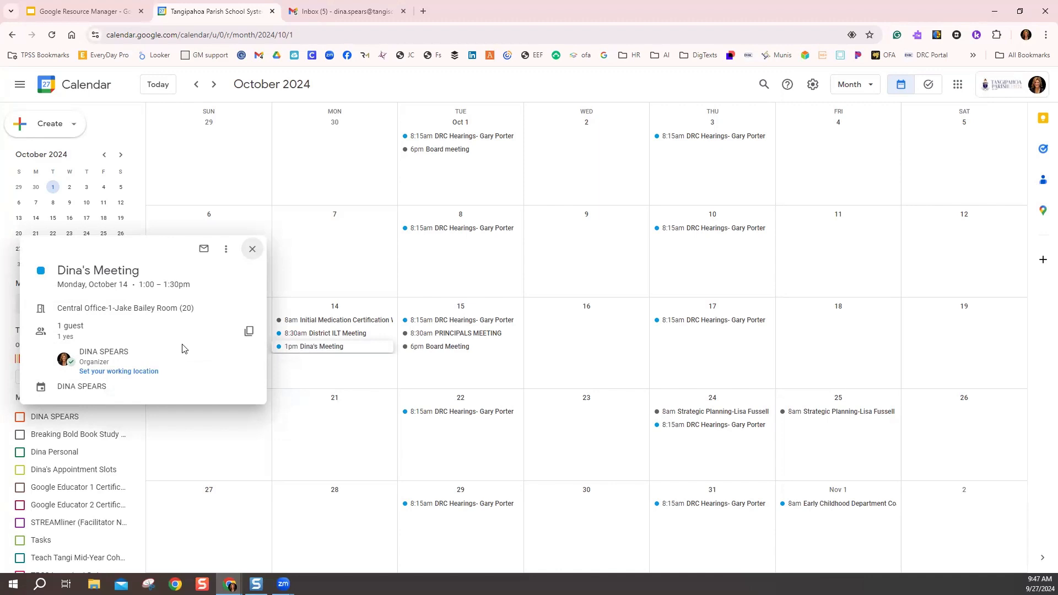
pyautogui.click(323, 353)
pyautogui.doubleClick(314, 352)
pyautogui.click(327, 369)
pyautogui.click(300, 347)
pyautogui.click(229, 253)
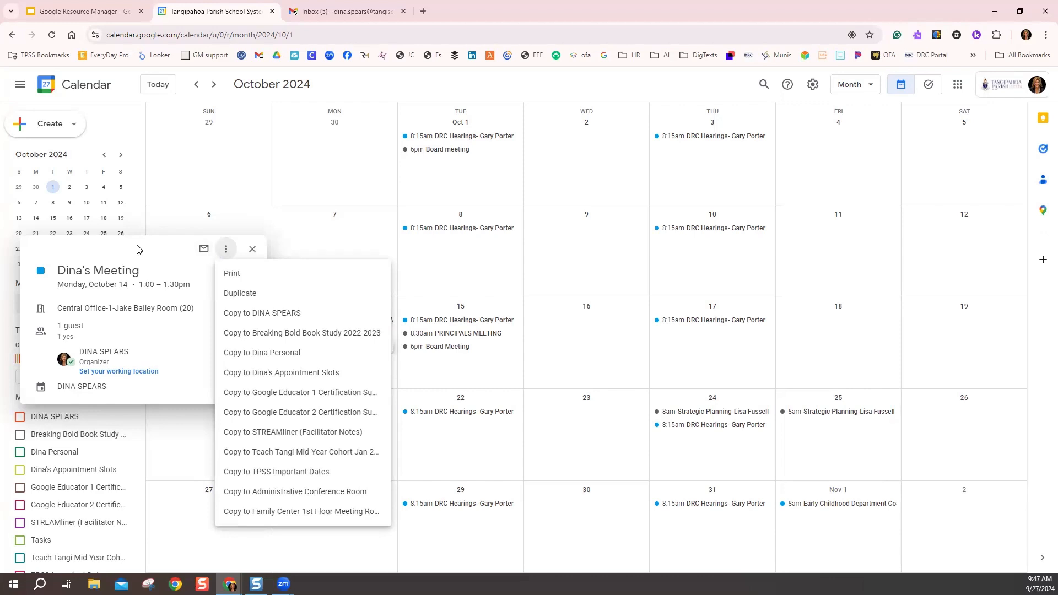
pyautogui.click(137, 248)
pyautogui.click(253, 251)
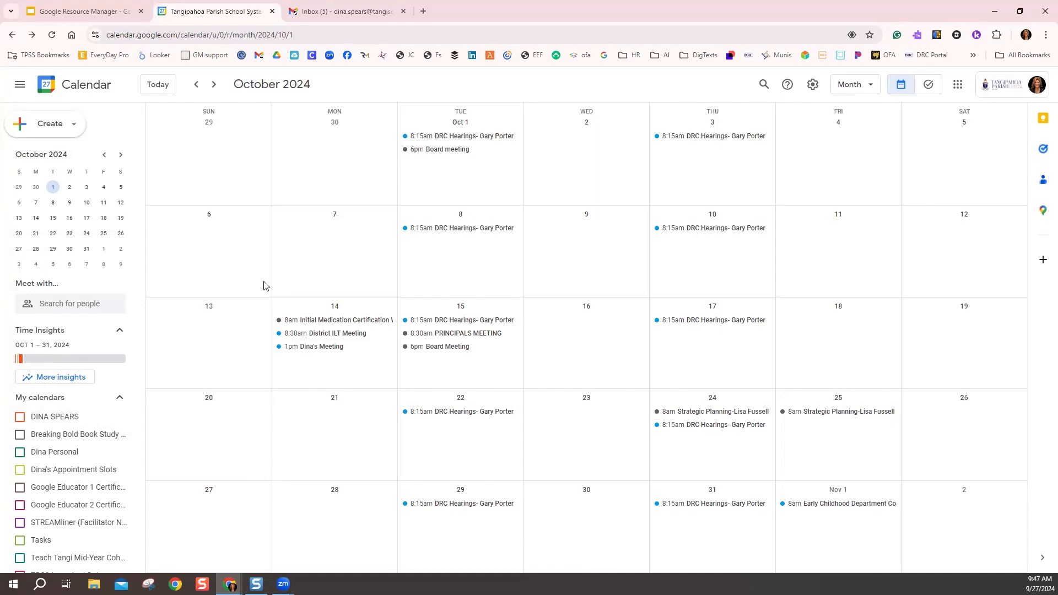
# Show the owner's calendar again, open the full details of the 8:30am DISTRICT ILT MEETING on October 14, and close the calendar tab
pyautogui.click(20, 422)
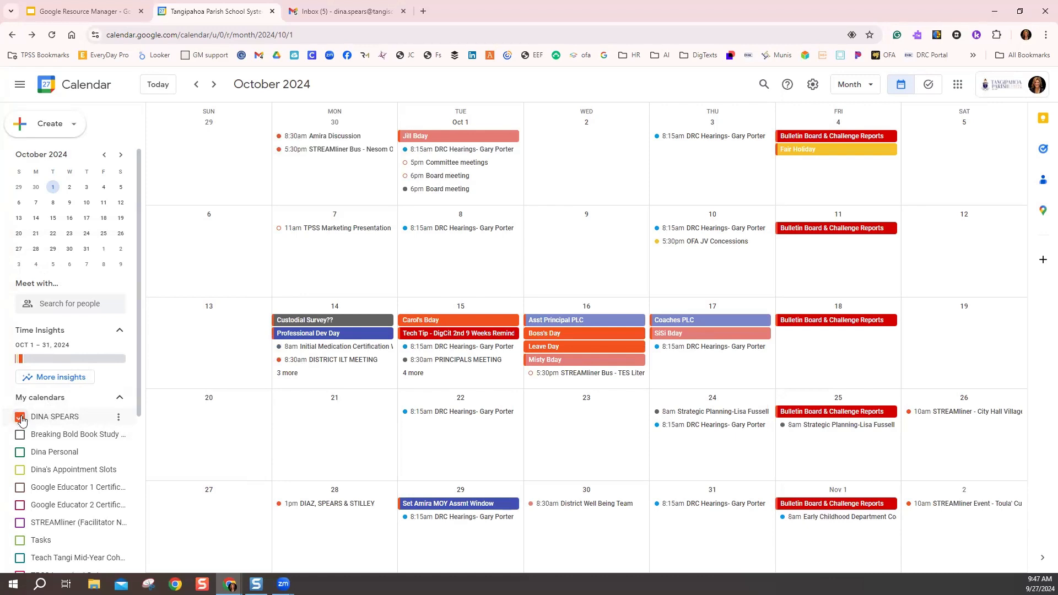
pyautogui.click(287, 374)
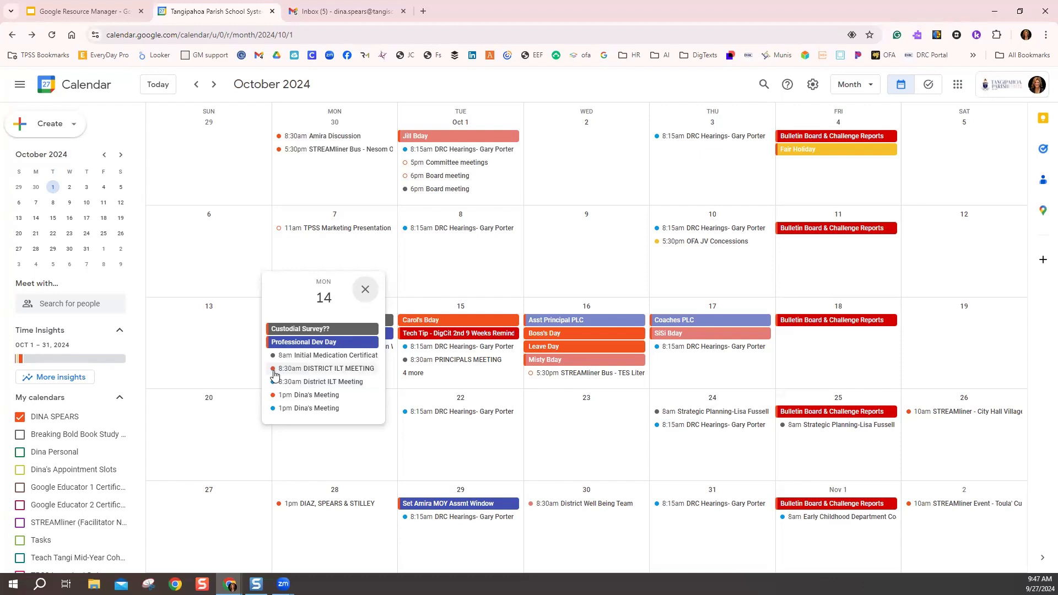
pyautogui.click(322, 371)
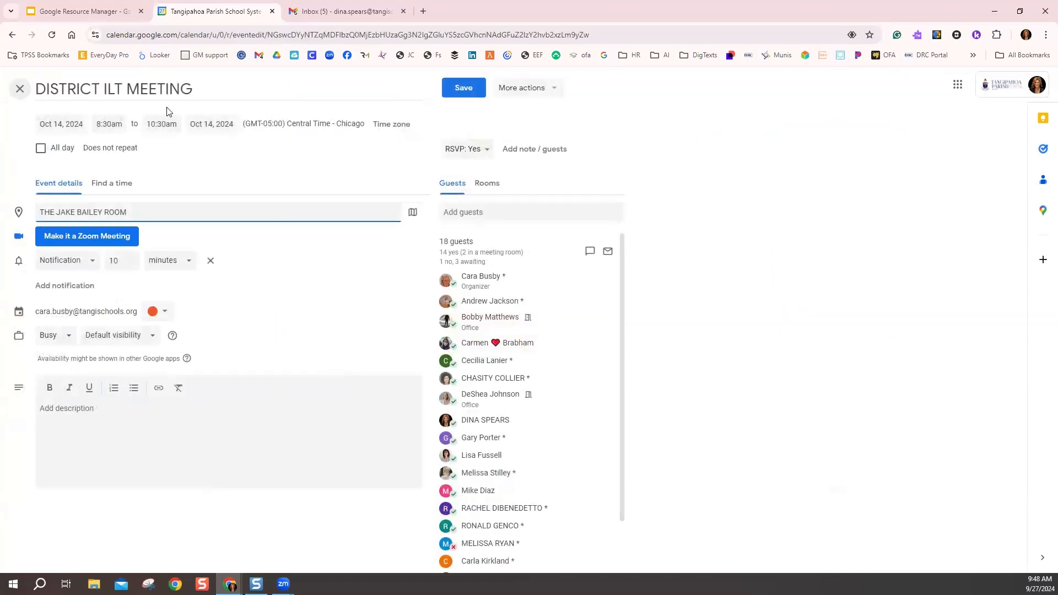
pyautogui.click(272, 12)
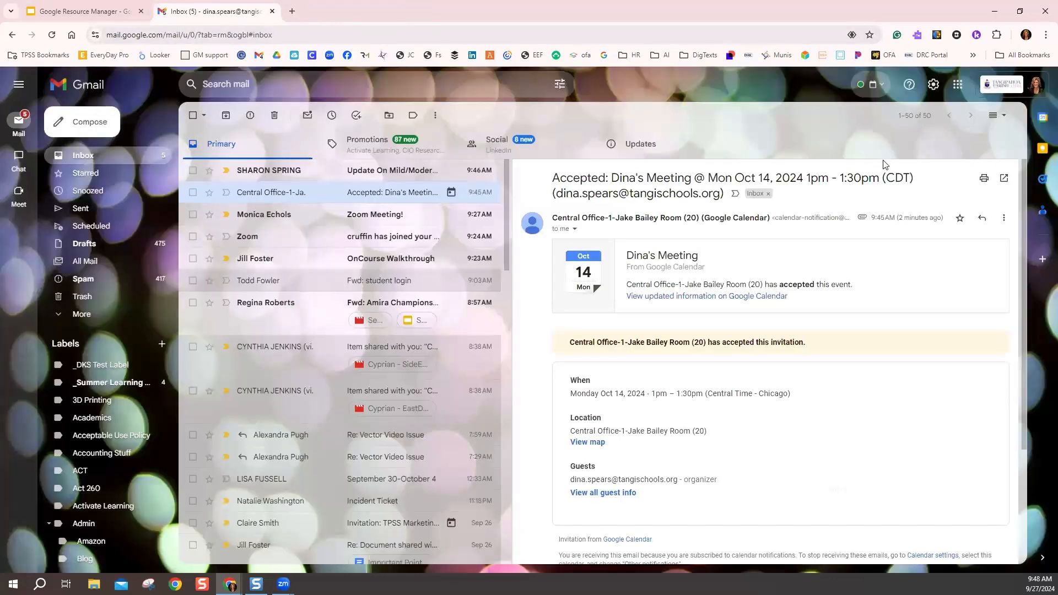
# Reopen Google Calendar from Gmail and allow it to show notifications
pyautogui.click(958, 84)
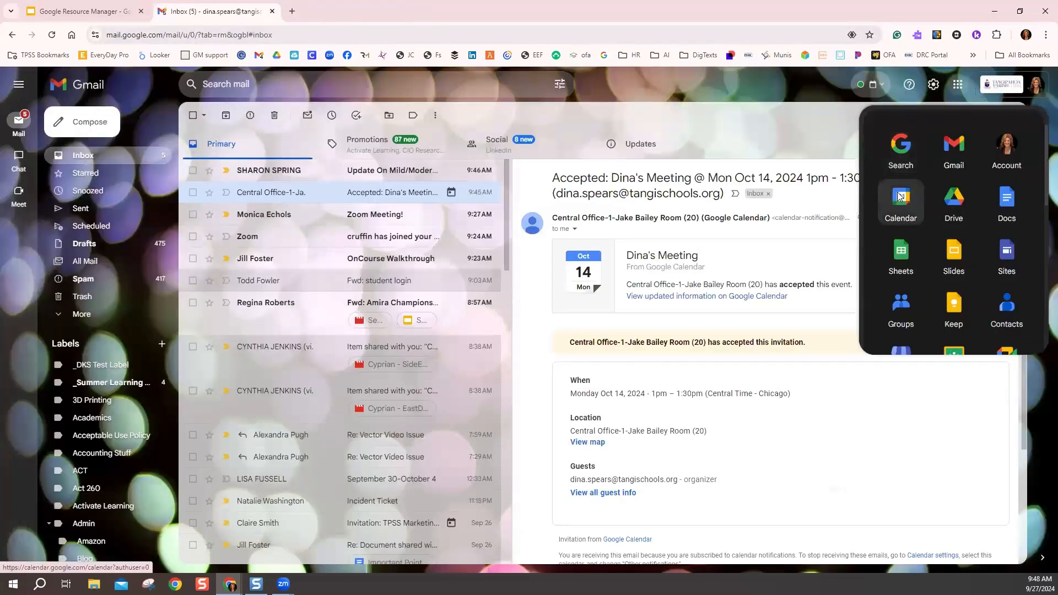
pyautogui.click(901, 204)
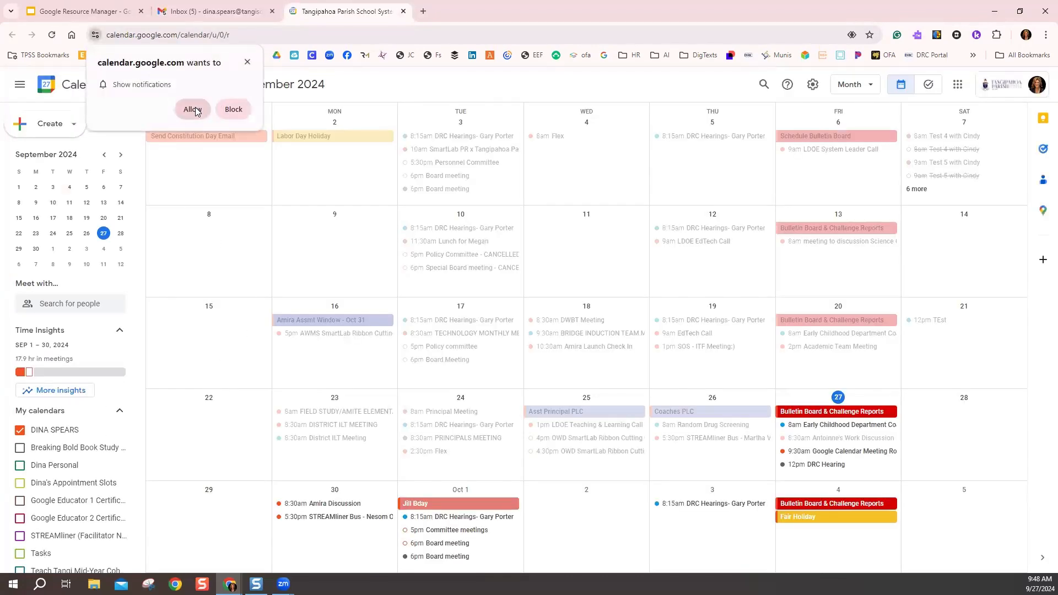
pyautogui.click(192, 110)
# Go to October 2024 and open the 1pm meeting on October 14 from the owner's calendar for editing
pyautogui.click(215, 84)
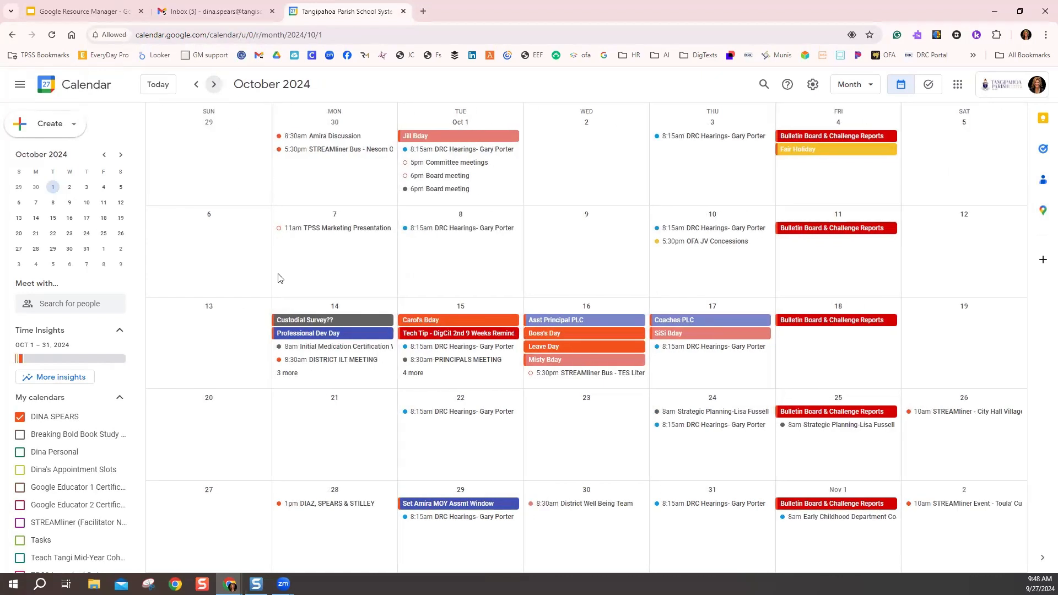
pyautogui.click(285, 375)
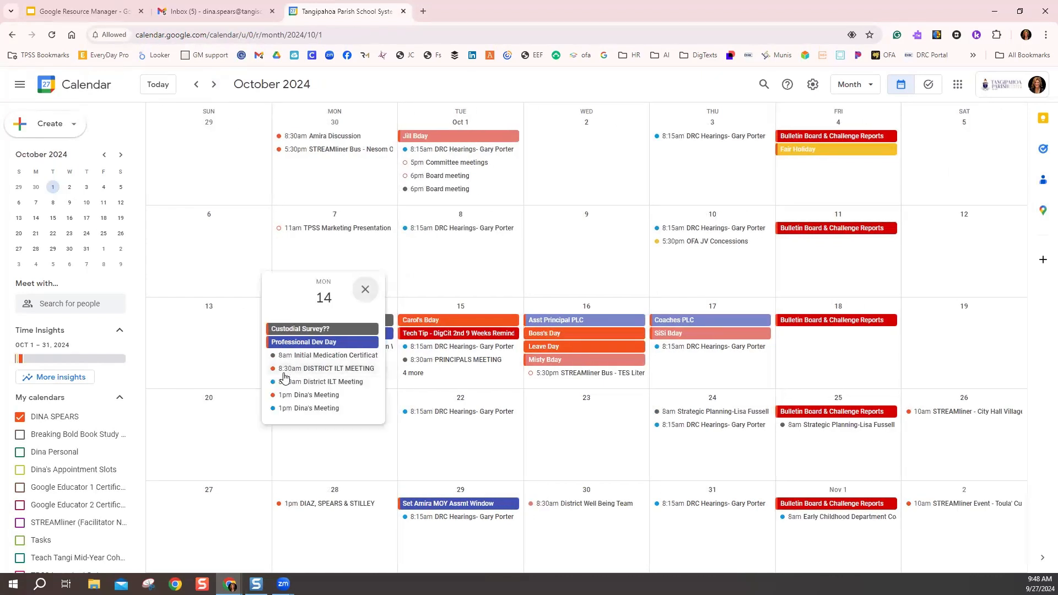
pyautogui.doubleClick(314, 396)
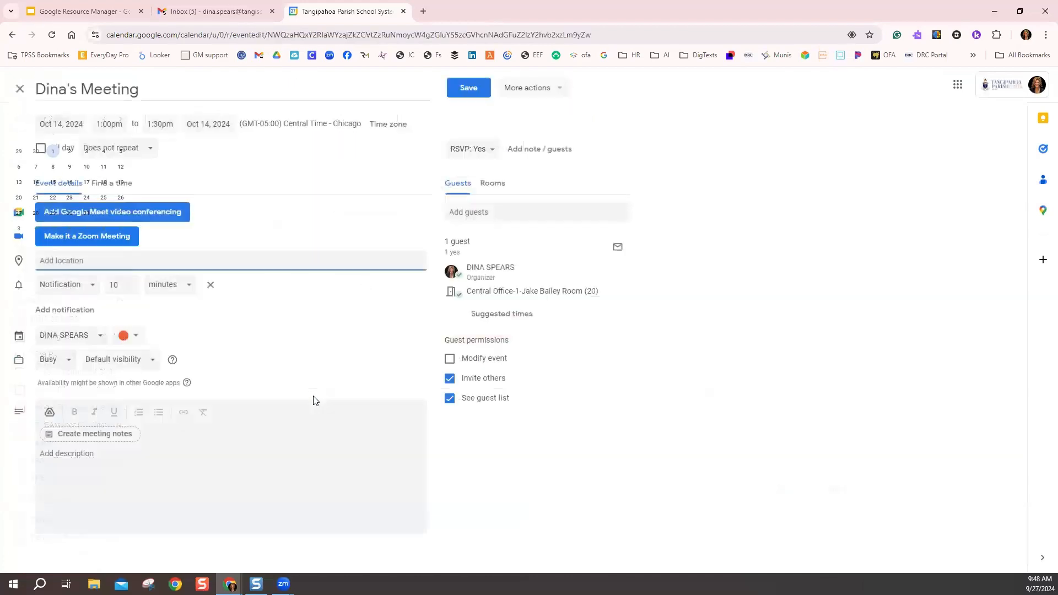
pyautogui.click(473, 214)
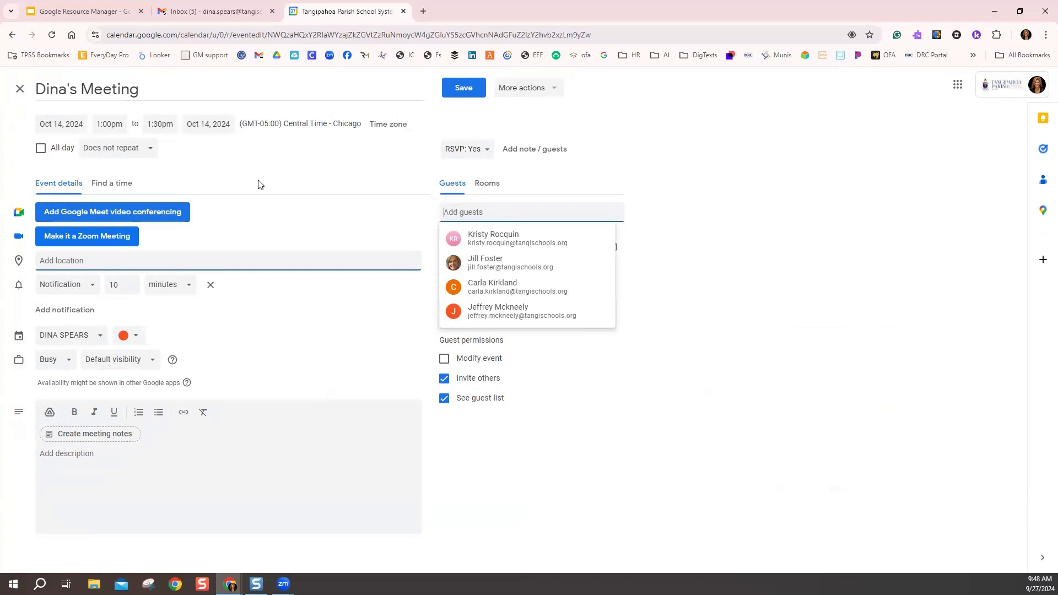
pyautogui.click(404, 12)
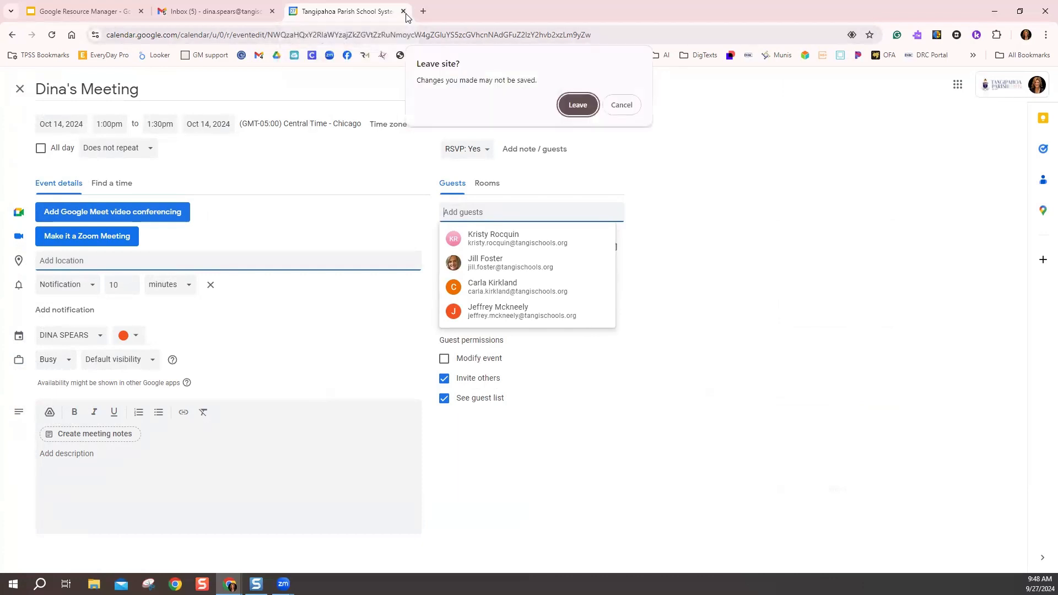
pyautogui.click(576, 104)
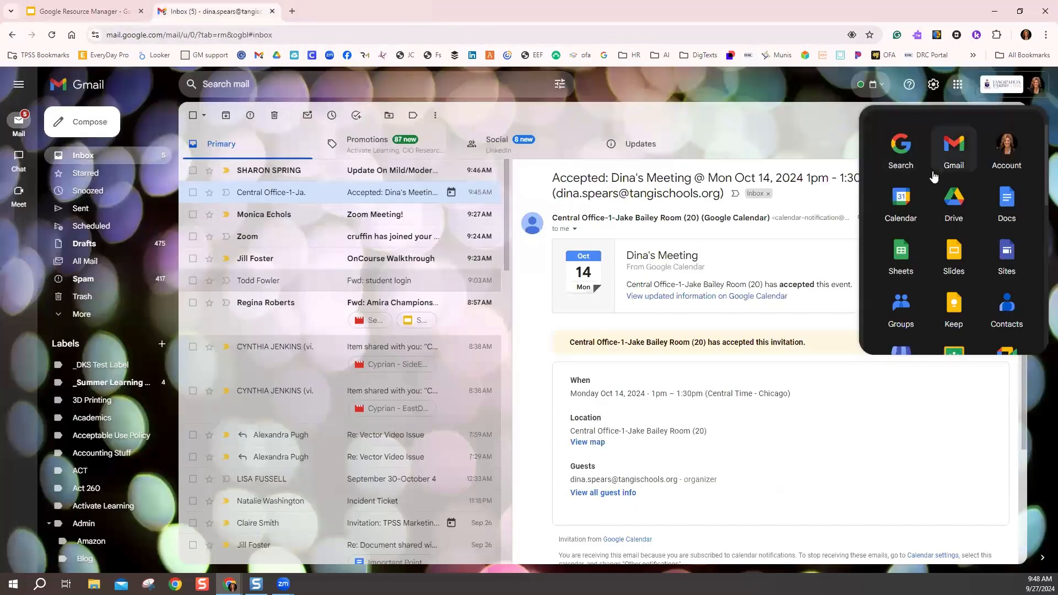
# Reopen Google Calendar from Gmail with notifications allowed and review the full list of events on October 14, 2024
pyautogui.click(902, 205)
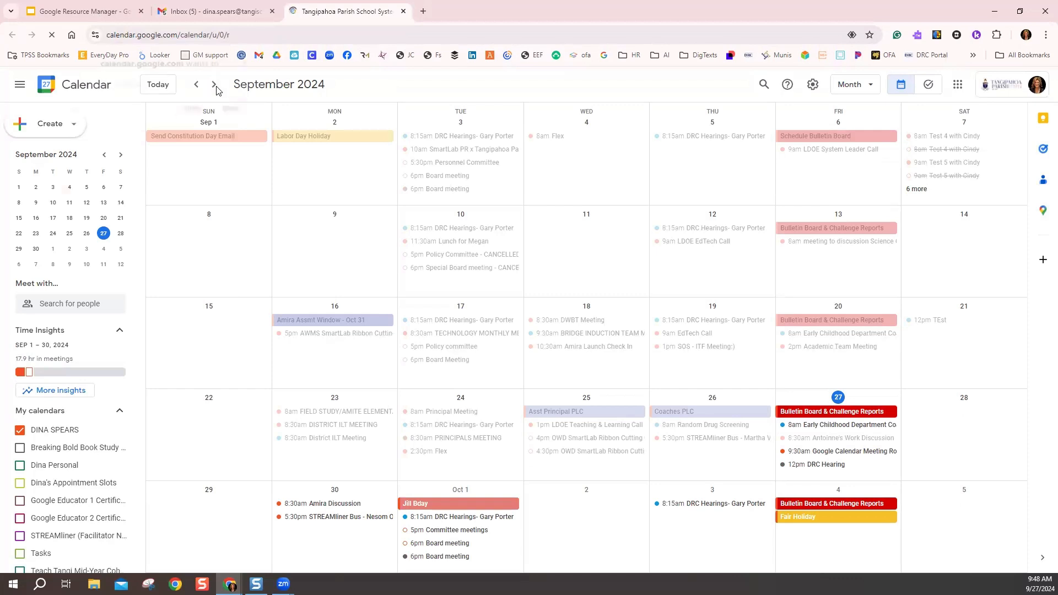
pyautogui.click(191, 108)
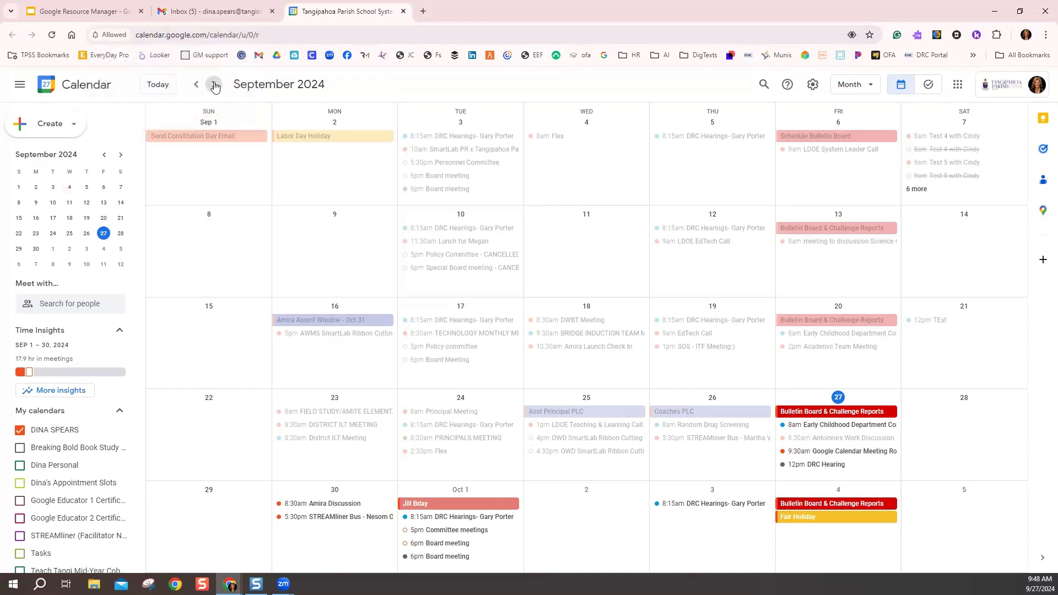
pyautogui.click(214, 84)
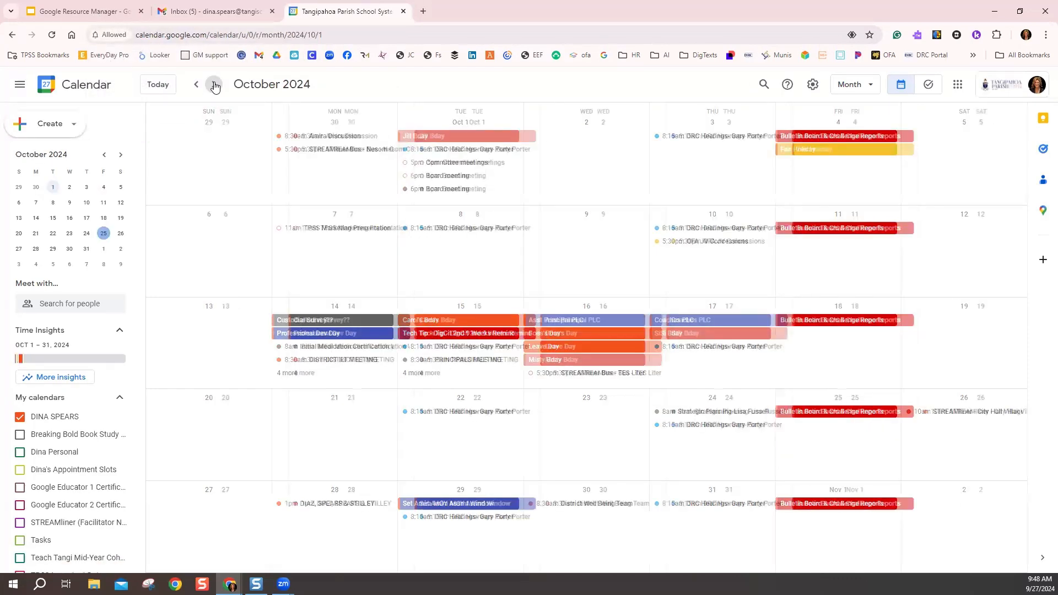
pyautogui.click(284, 375)
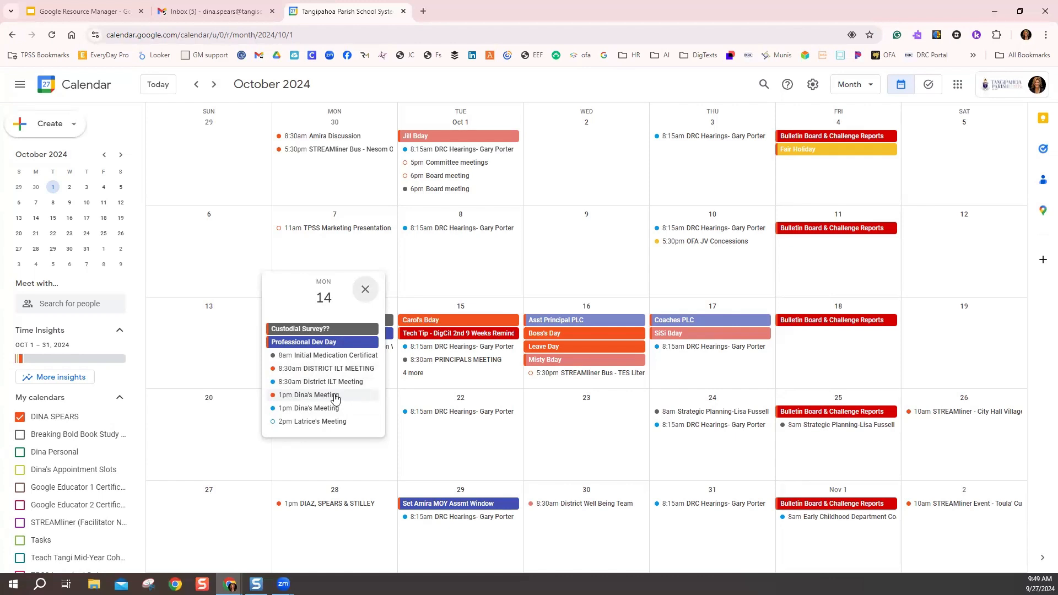
pyautogui.click(365, 291)
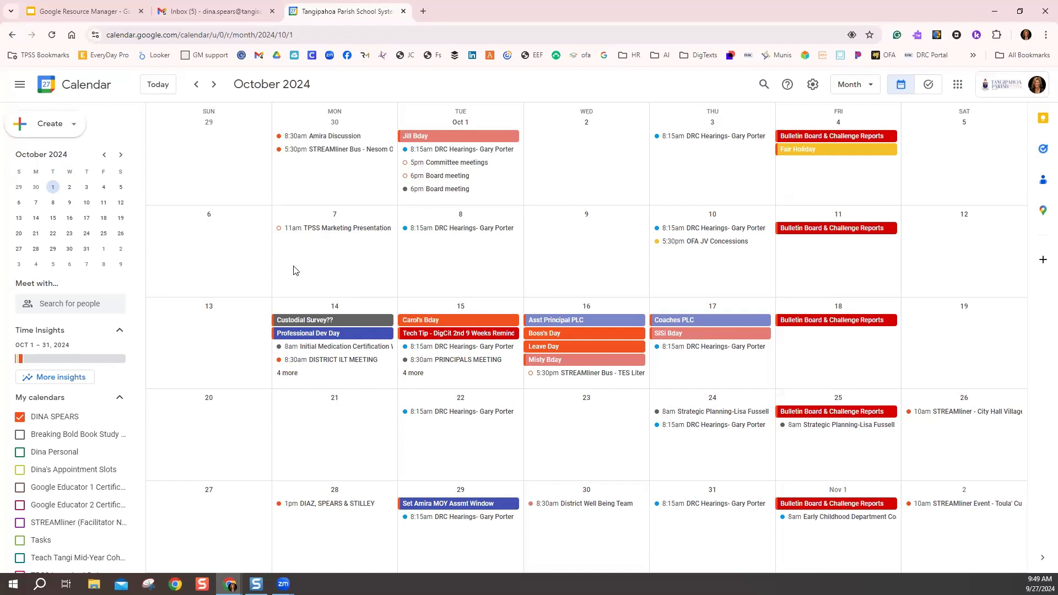
# Hide the owner's calendar and start an October 15 event titled with the owner's first name in possessive form followed by "test 2"
pyautogui.click(20, 418)
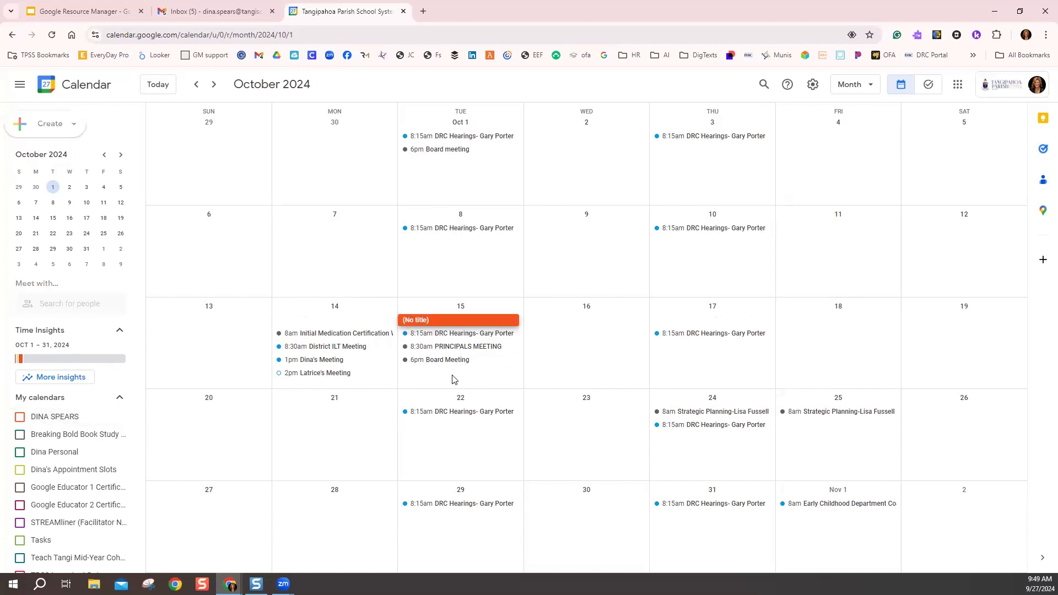
pyautogui.doubleClick(454, 379)
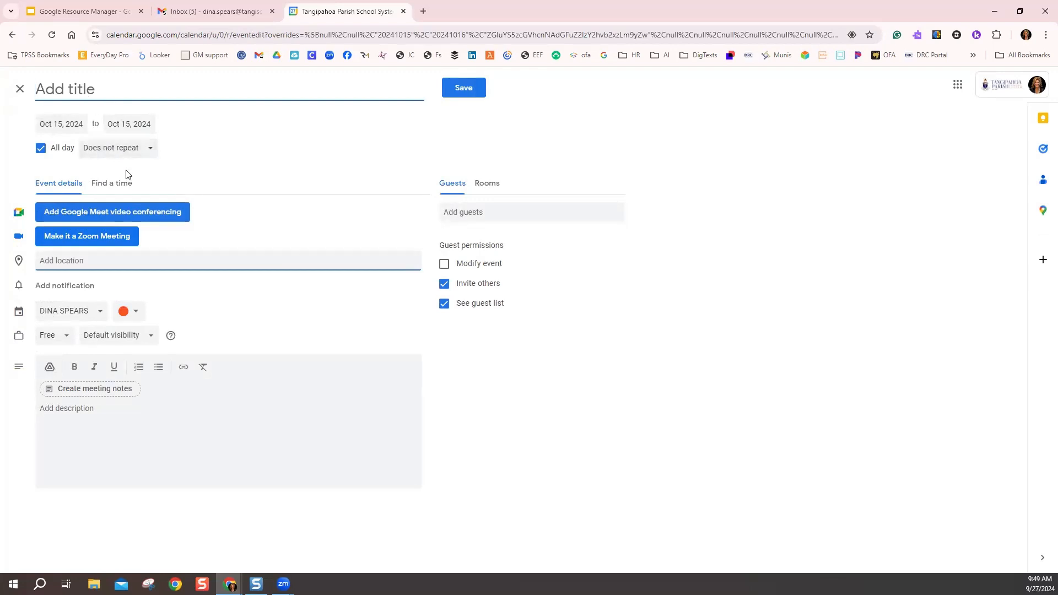
pyautogui.write('/s==')
pyautogui.press('BackSpace')
pyautogui.press('BackSpace')
pyautogui.press('BackSpace')
pyautogui.press('BackSpace')
pyautogui.write('Dfina')
pyautogui.write('ina')
pyautogui.write("'s test 2")
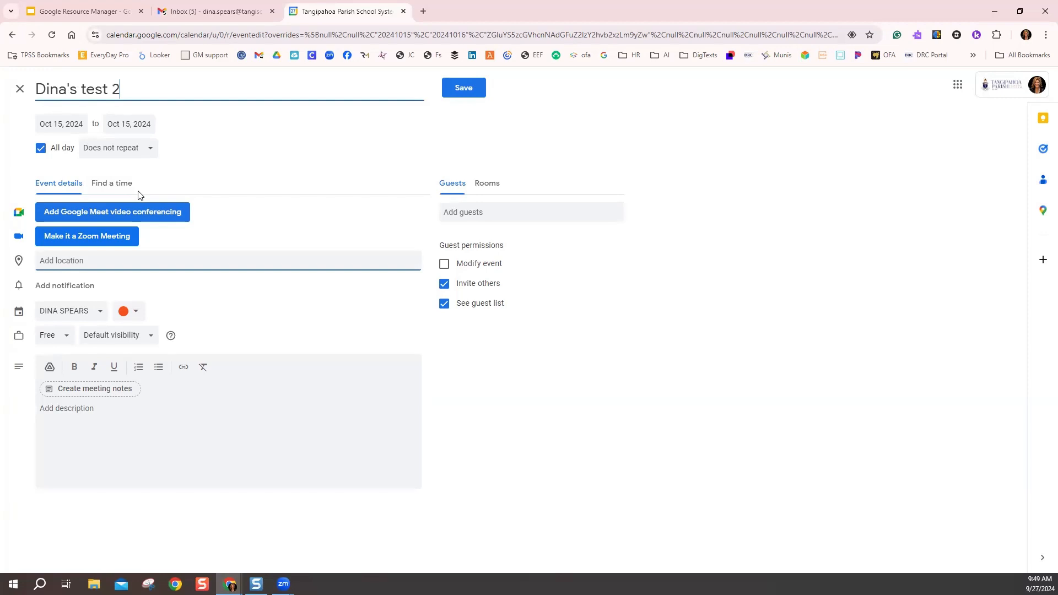
# Make the event timed instead of all-day and add the Jake Bailey Room from Central Office
pyautogui.click(41, 148)
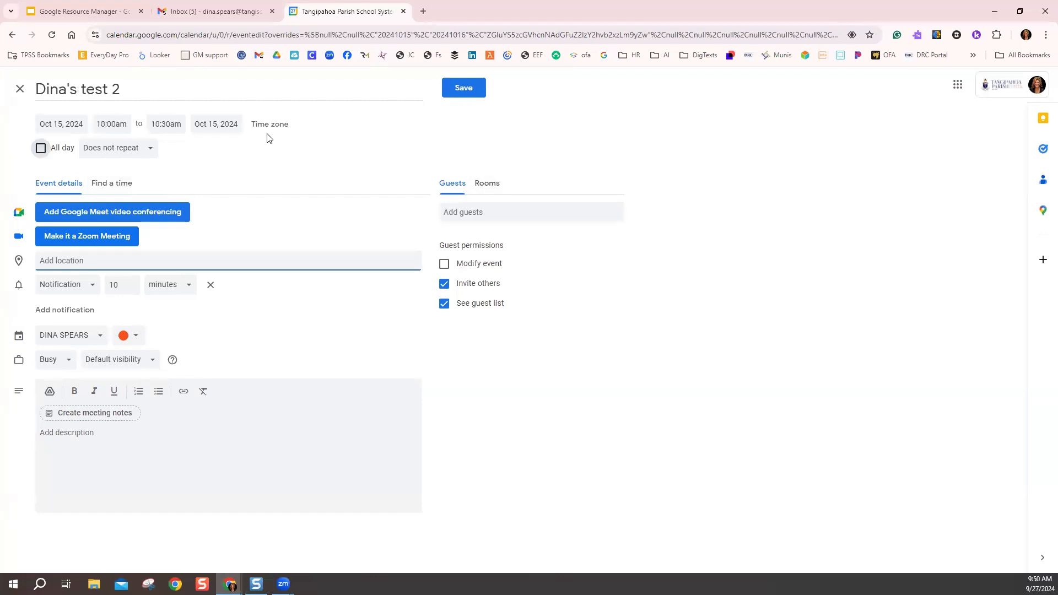
pyautogui.click(493, 188)
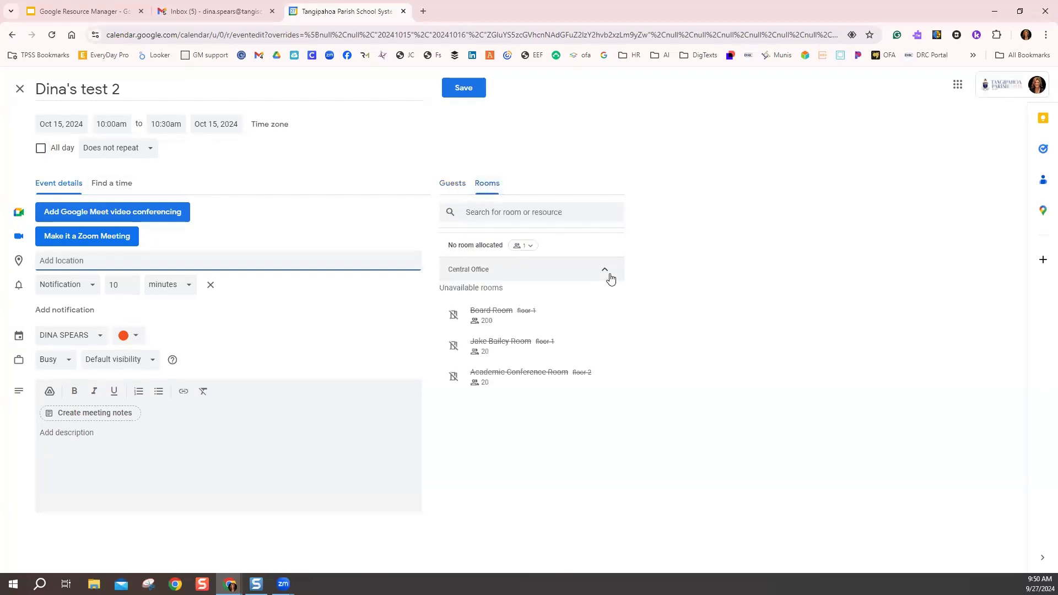
pyautogui.click(538, 343)
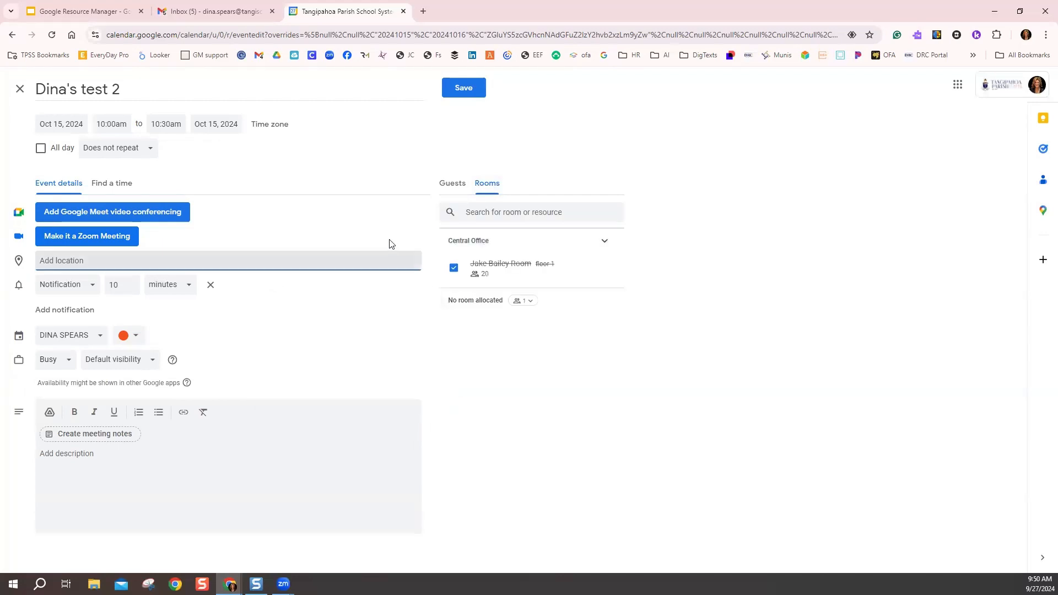
# Compare the owner's and the Jake Bailey Room's schedules for October 15 to find a free time
pyautogui.click(114, 186)
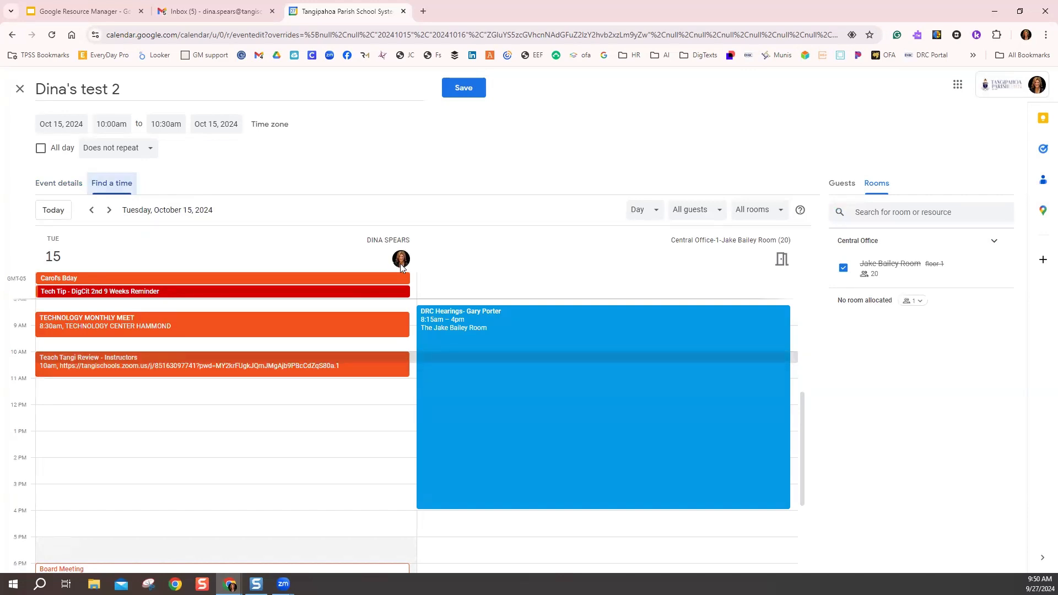
pyautogui.moveTo(562, 456)
pyautogui.scroll(-2, 131, 512)
pyautogui.scroll(2, 149, 496)
# Set the event's start time to 4:00pm and save the event
pyautogui.click(111, 124)
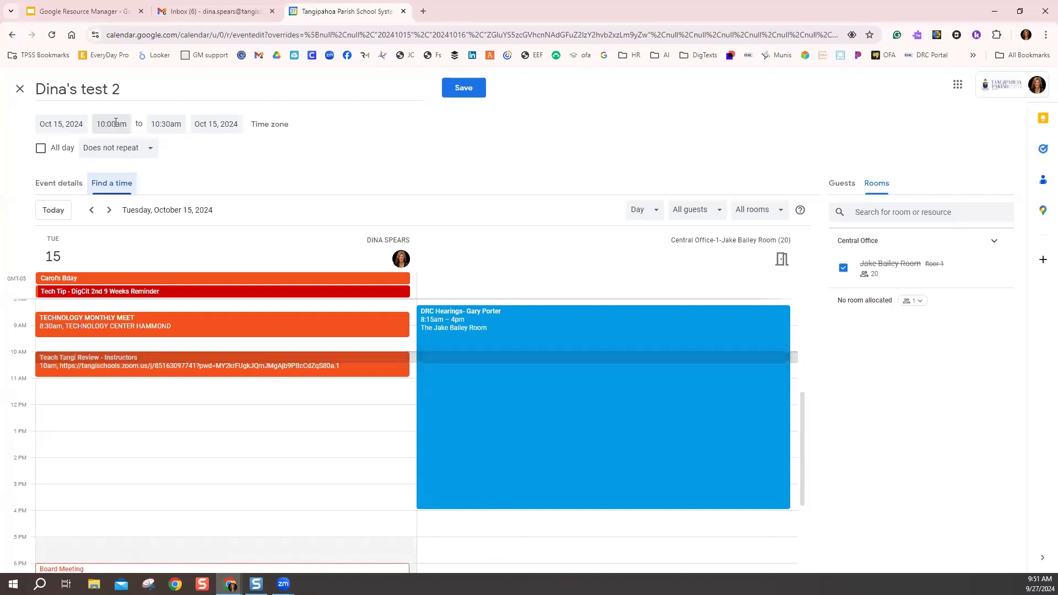
pyautogui.scroll(-3, 137, 184)
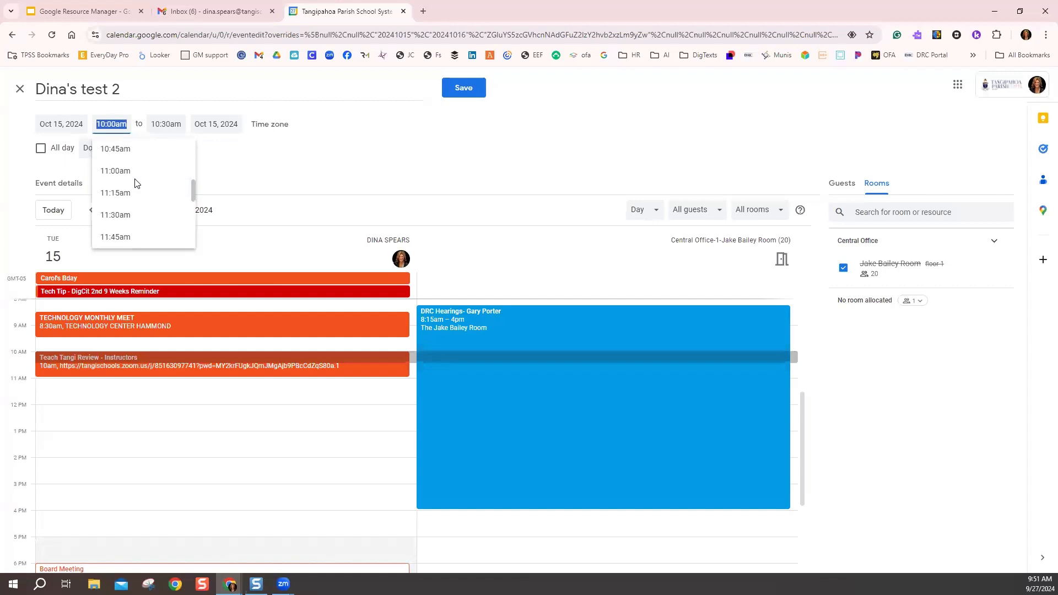
pyautogui.scroll(-4, 137, 184)
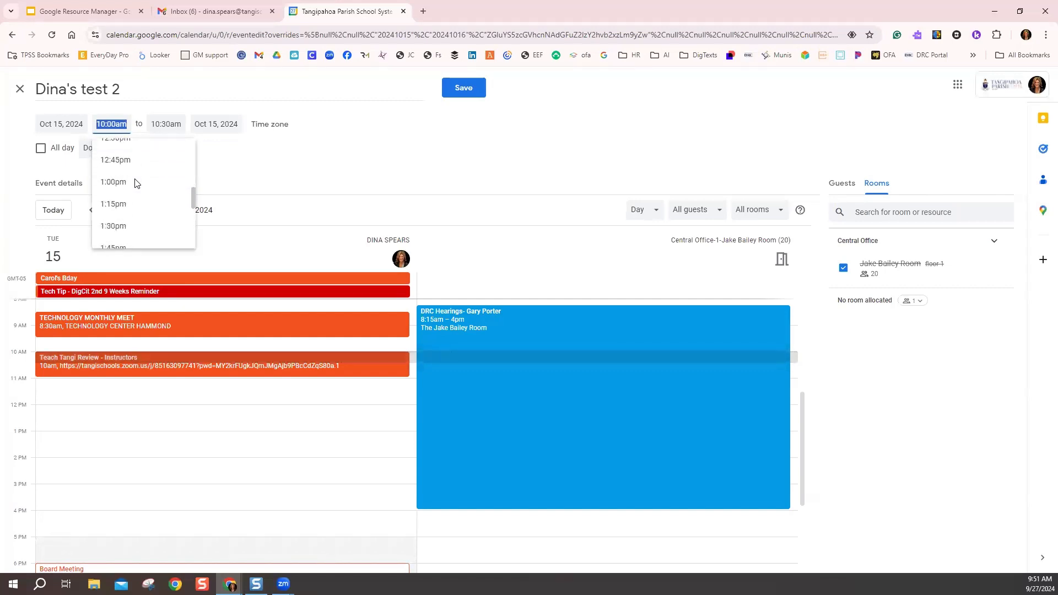
pyautogui.scroll(-3, 137, 184)
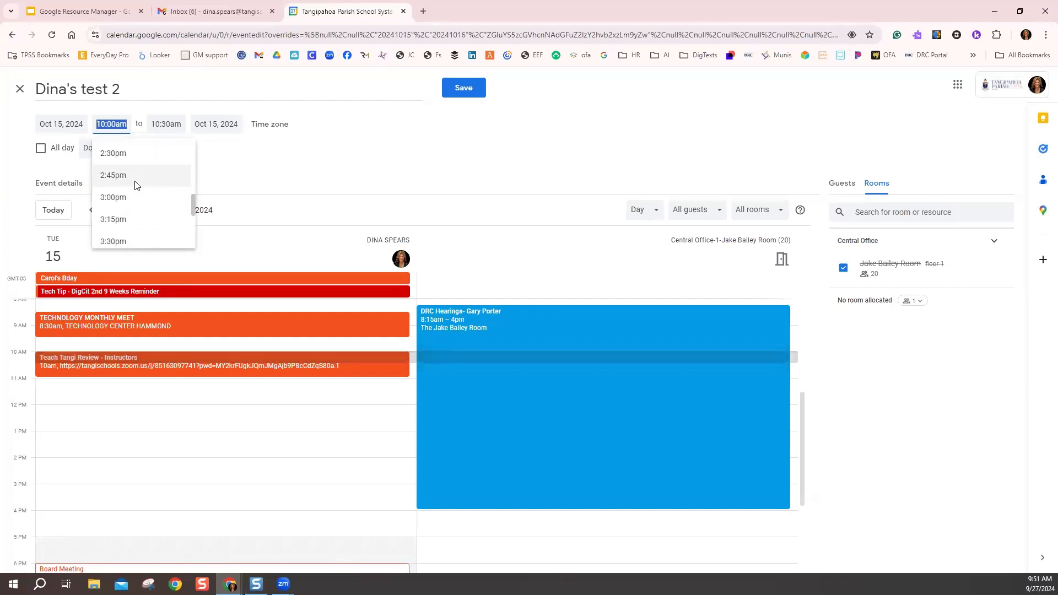
pyautogui.click(135, 172)
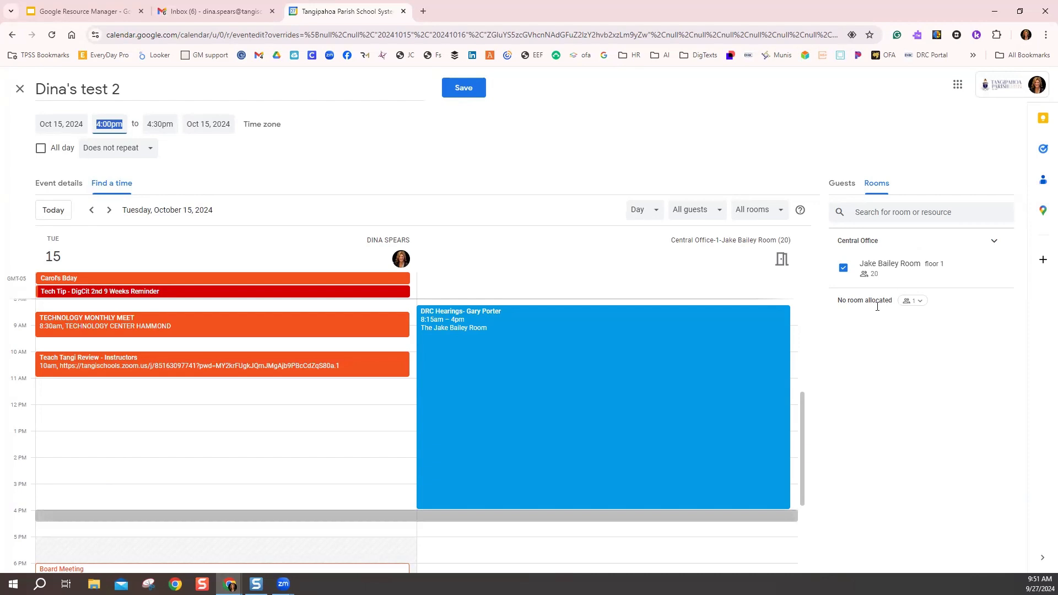
pyautogui.click(464, 89)
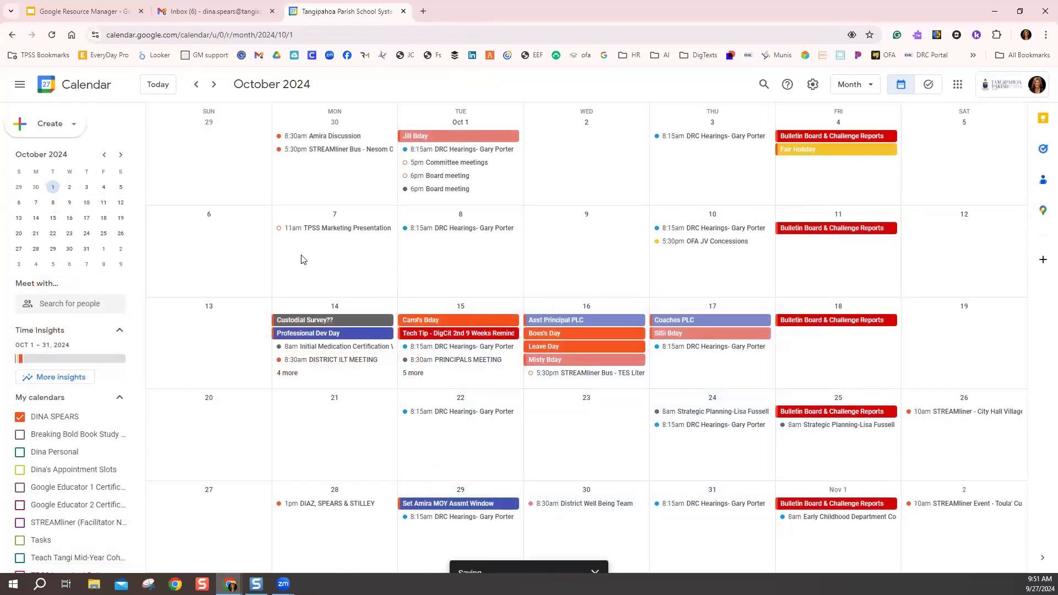
# Hide the owner's calendar, check Gmail for the room's response, and view the room calendar's 4pm event on October 15
pyautogui.click(20, 418)
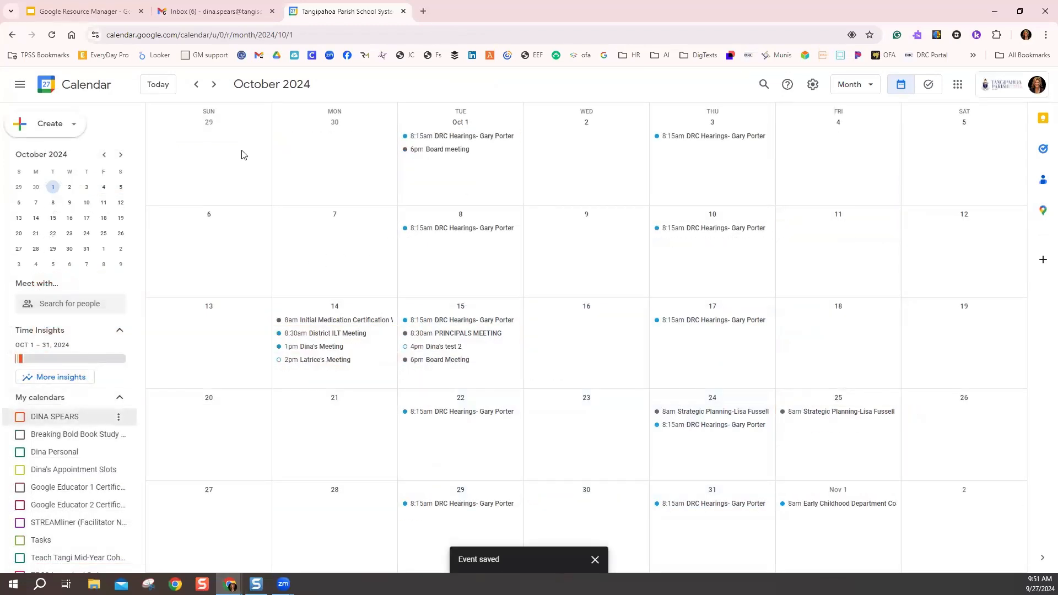
pyautogui.click(185, 12)
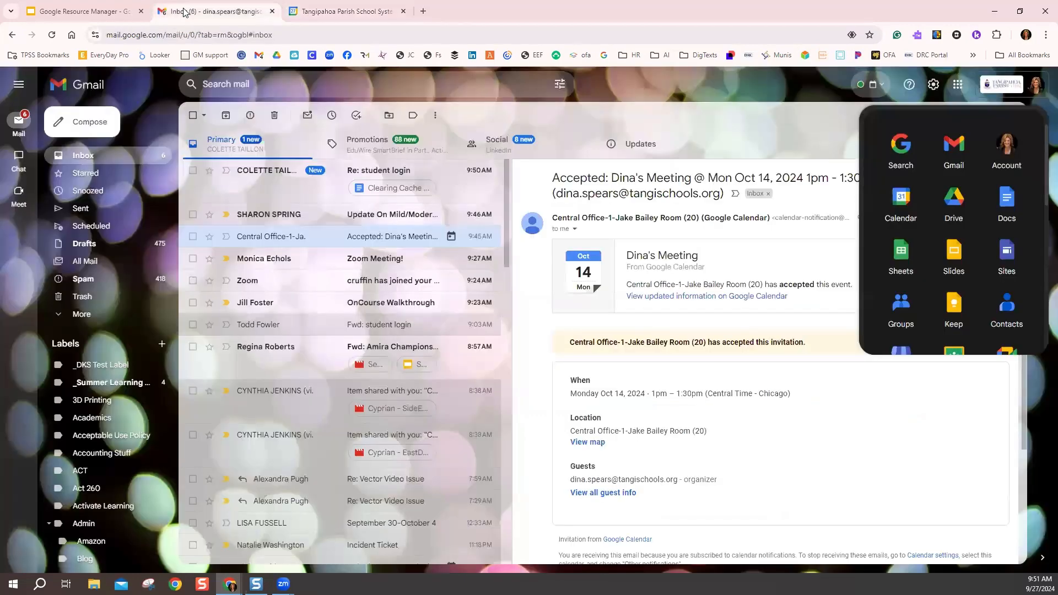
pyautogui.click(331, 13)
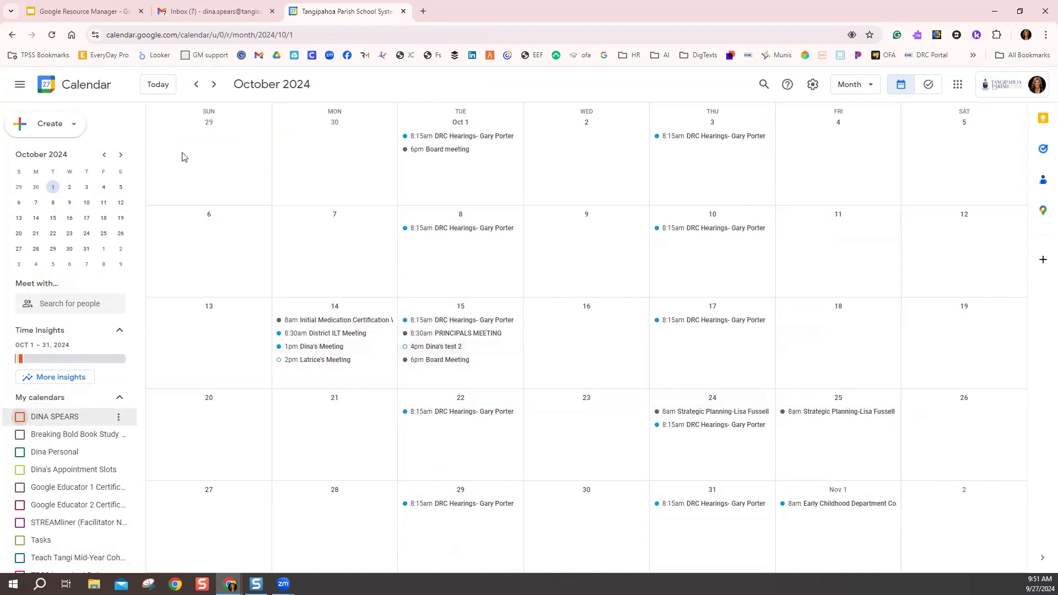
pyautogui.click(458, 347)
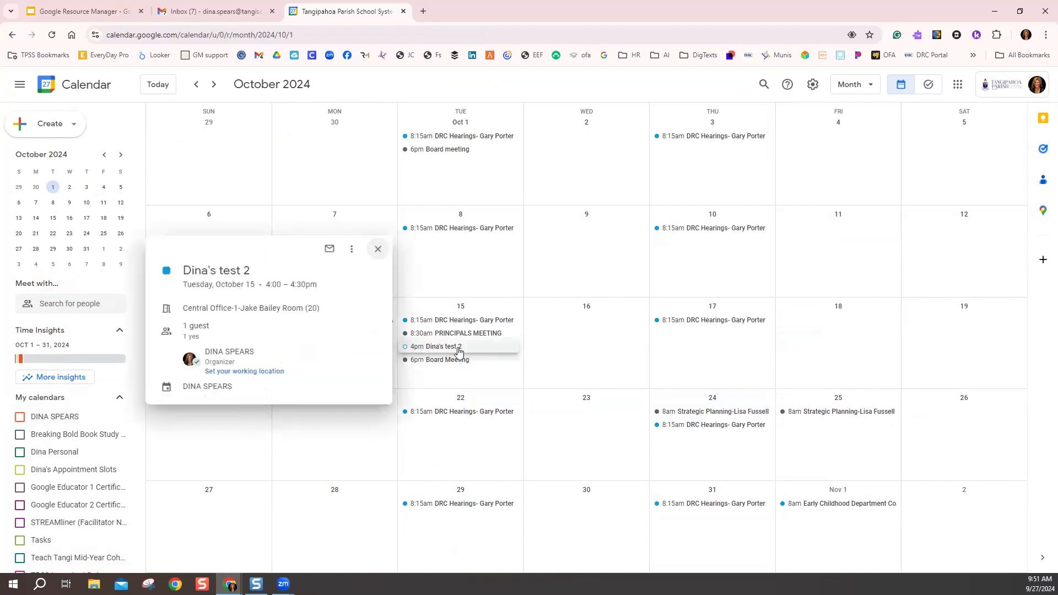
# Refresh the calendar with the owner's calendar hidden and read the room's response to the 4pm event in Gmail
pyautogui.click(52, 35)
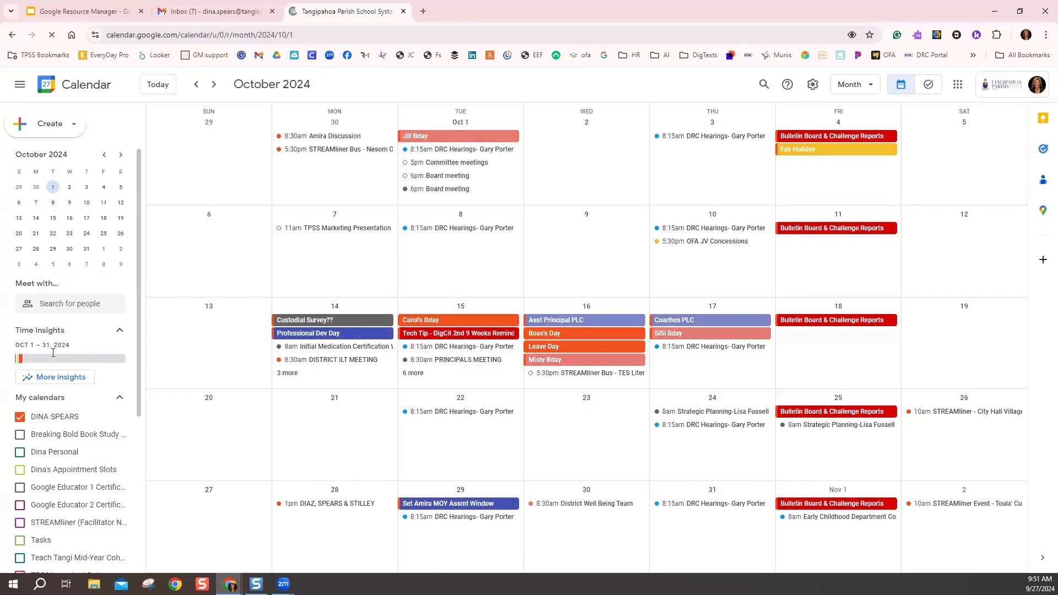
pyautogui.click(20, 420)
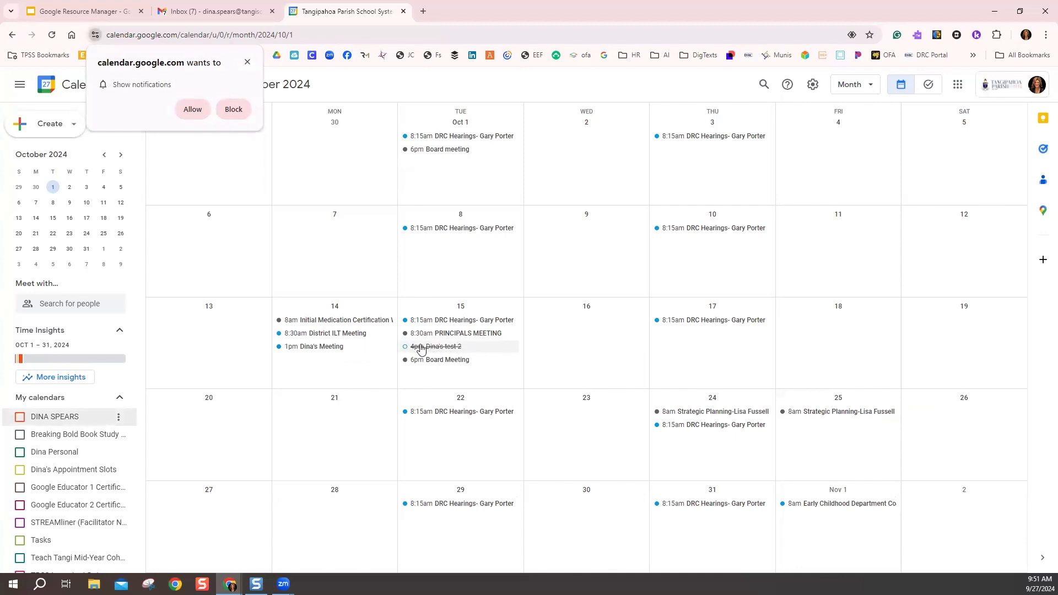
pyautogui.click(219, 11)
pyautogui.click(279, 171)
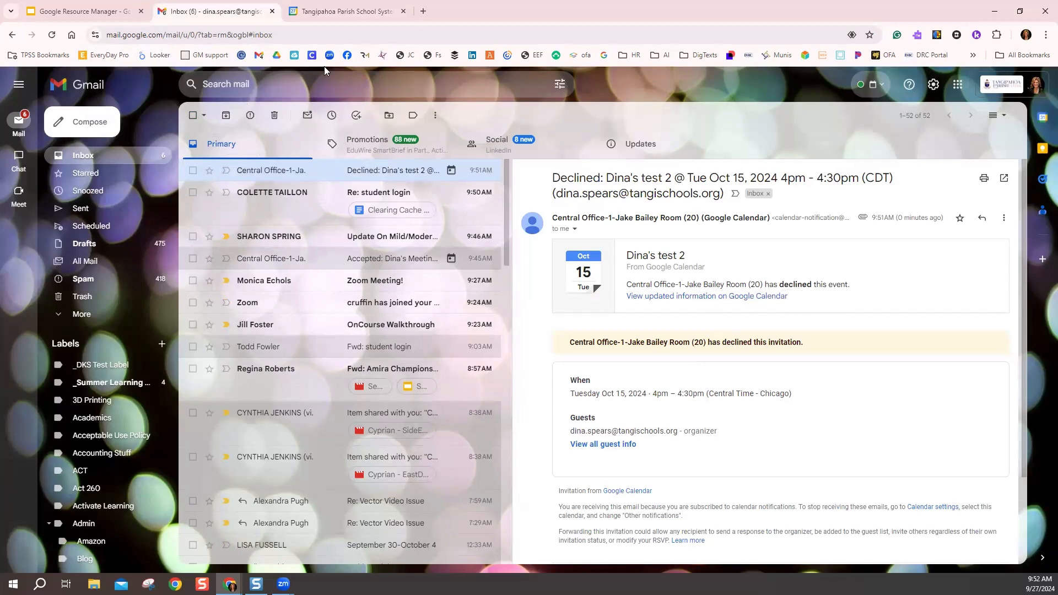
# Show the owner's calendar again and check the room status in the details of its 4pm event on October 15
pyautogui.click(318, 14)
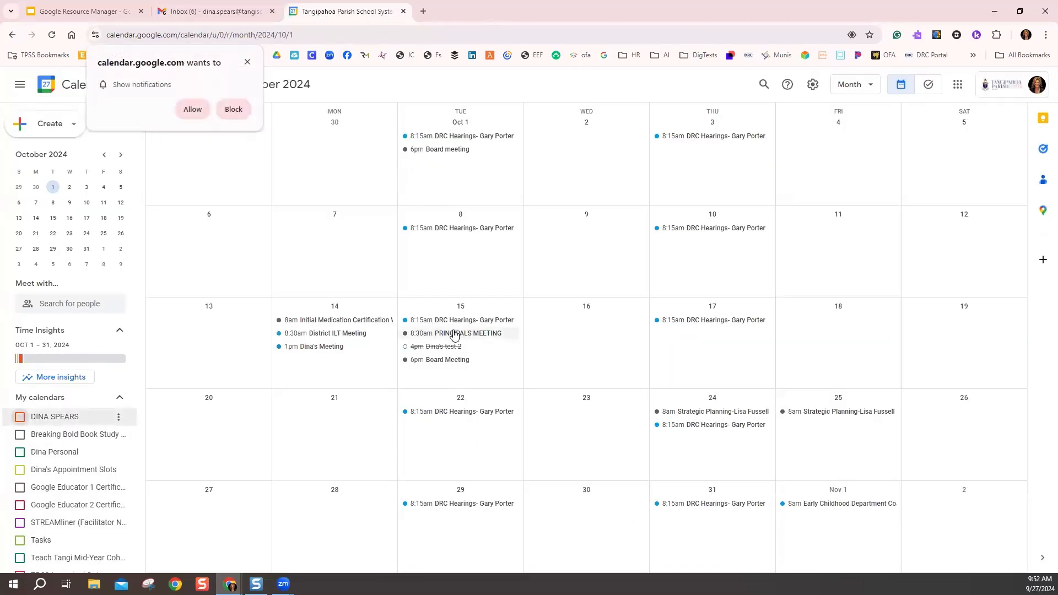
pyautogui.click(21, 417)
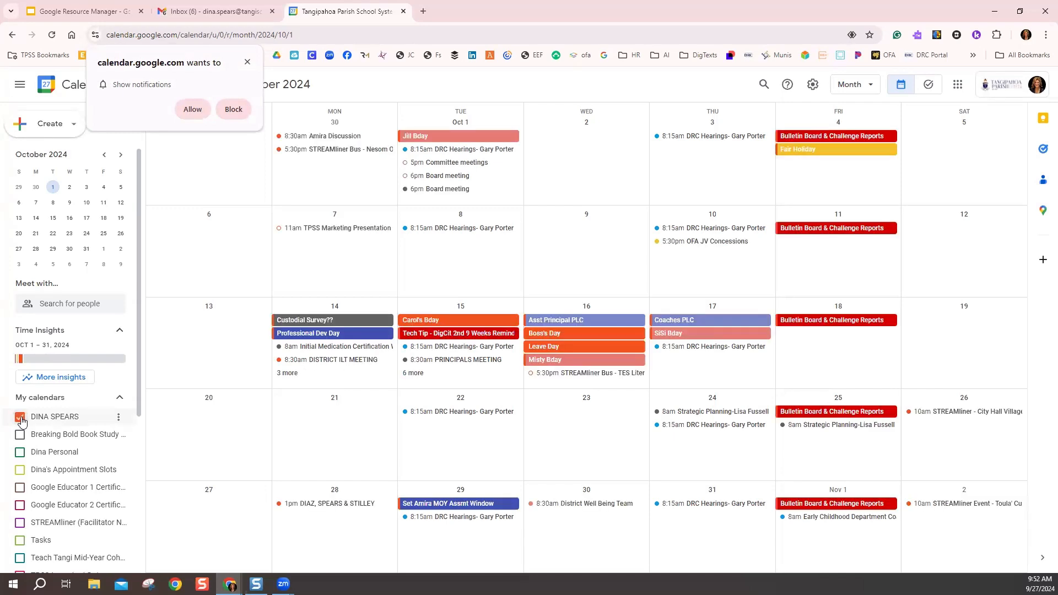
pyautogui.click(414, 374)
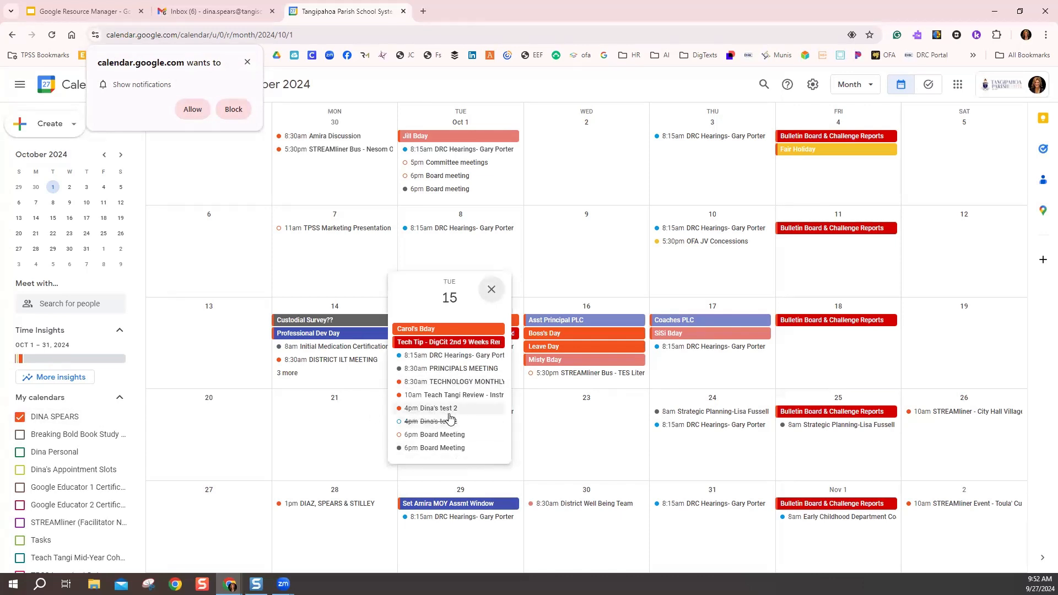
pyautogui.click(456, 413)
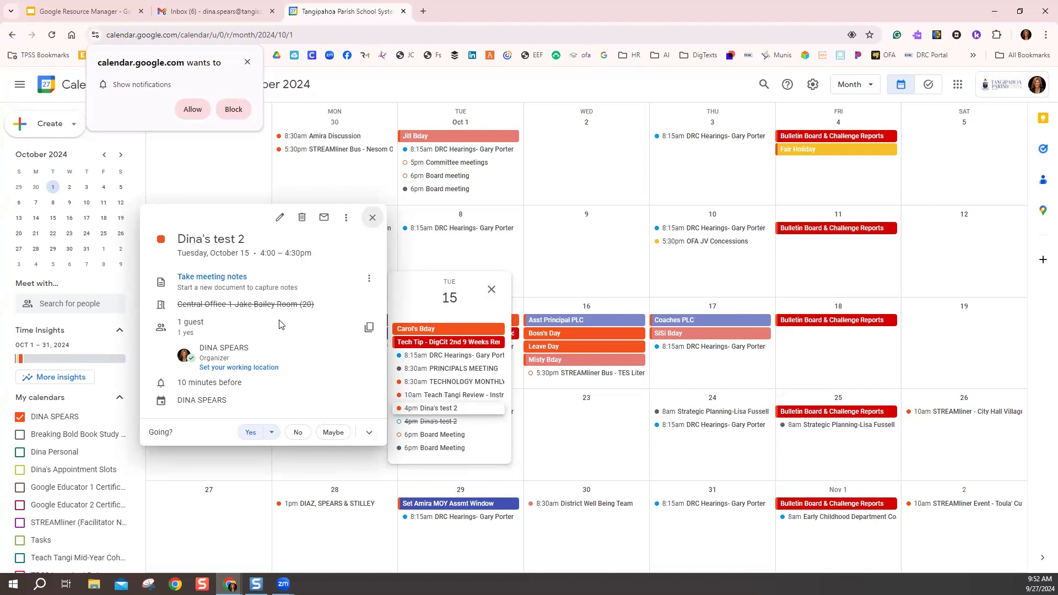
pyautogui.click(373, 217)
# Allow calendar notifications, close the October 15 event list, and hide the owner's calendar
pyautogui.click(193, 110)
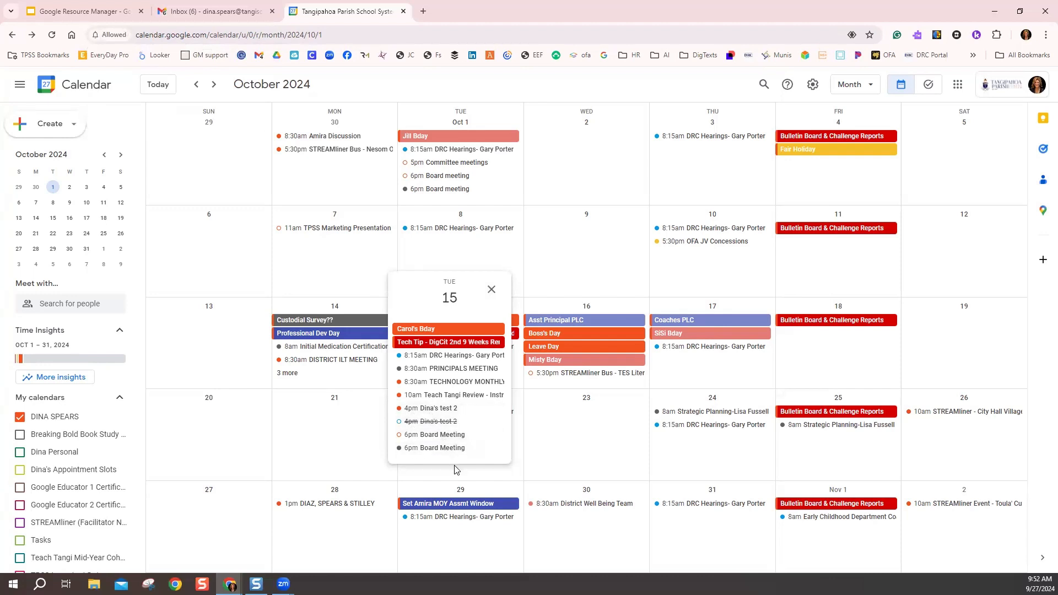
pyautogui.click(491, 290)
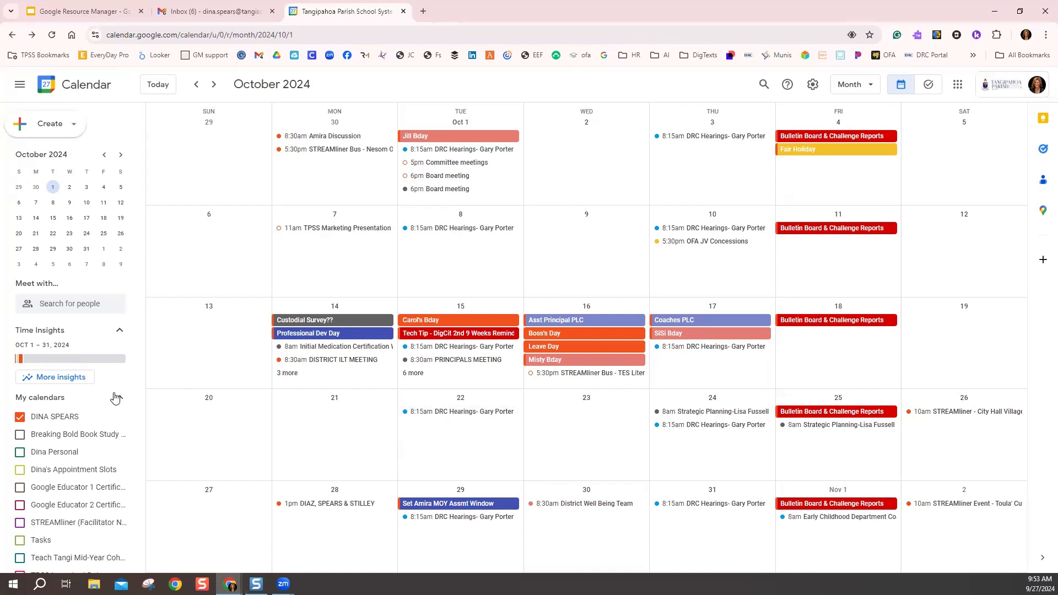
pyautogui.click(20, 418)
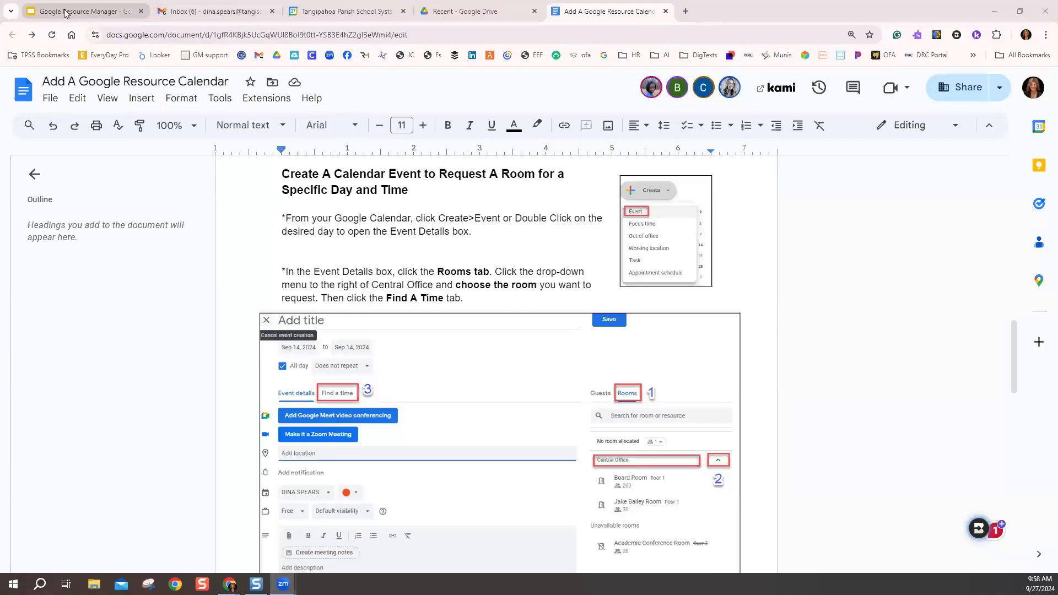
# Switch to Google Calendar, compare both rooms' schedules for September 30 and October 1 in Day view, and return to Month view
pyautogui.click(342, 11)
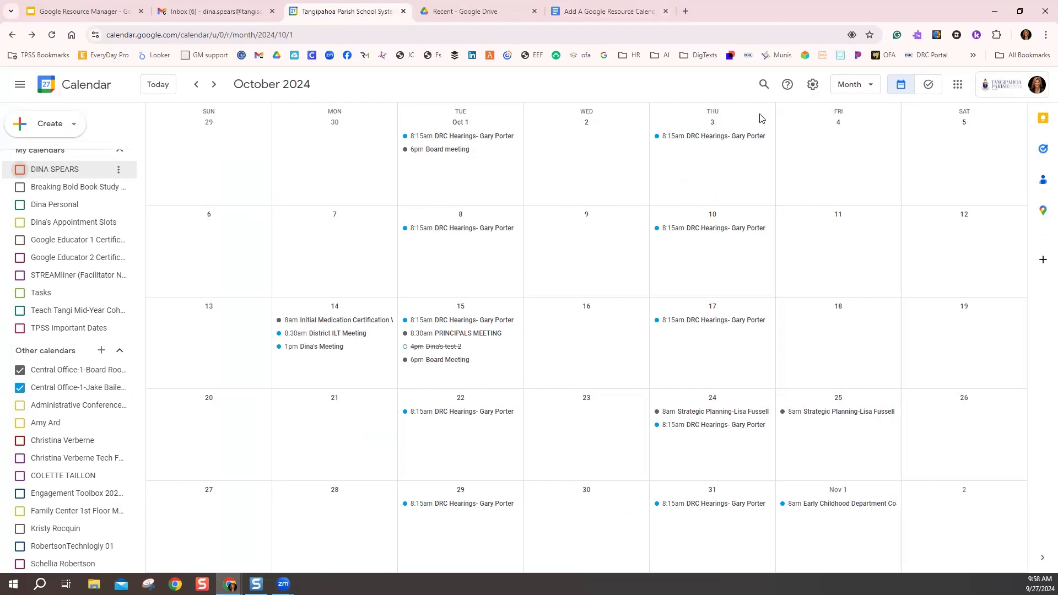
pyautogui.click(871, 87)
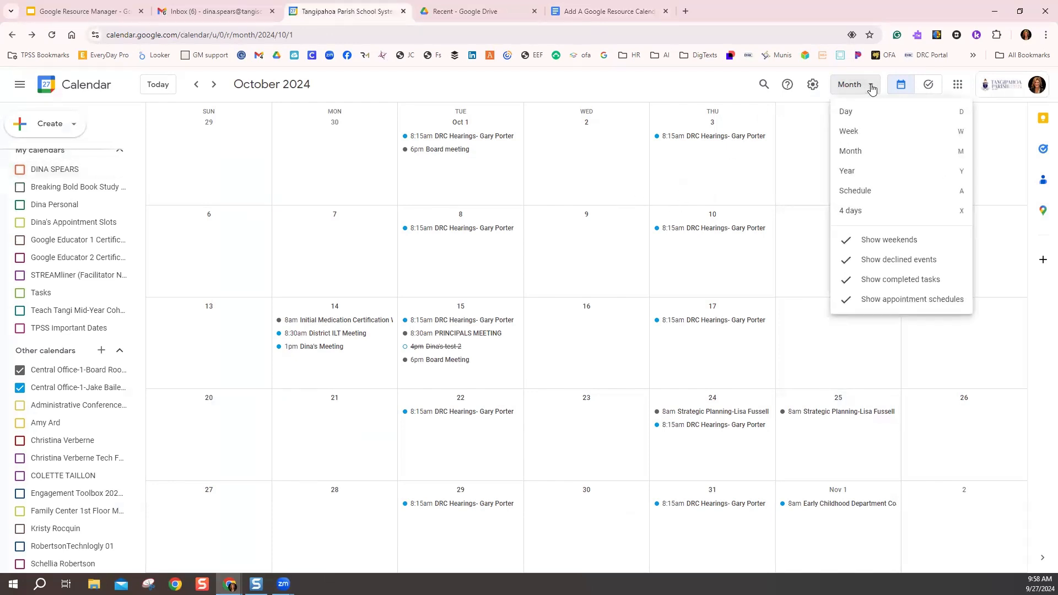
pyautogui.click(845, 112)
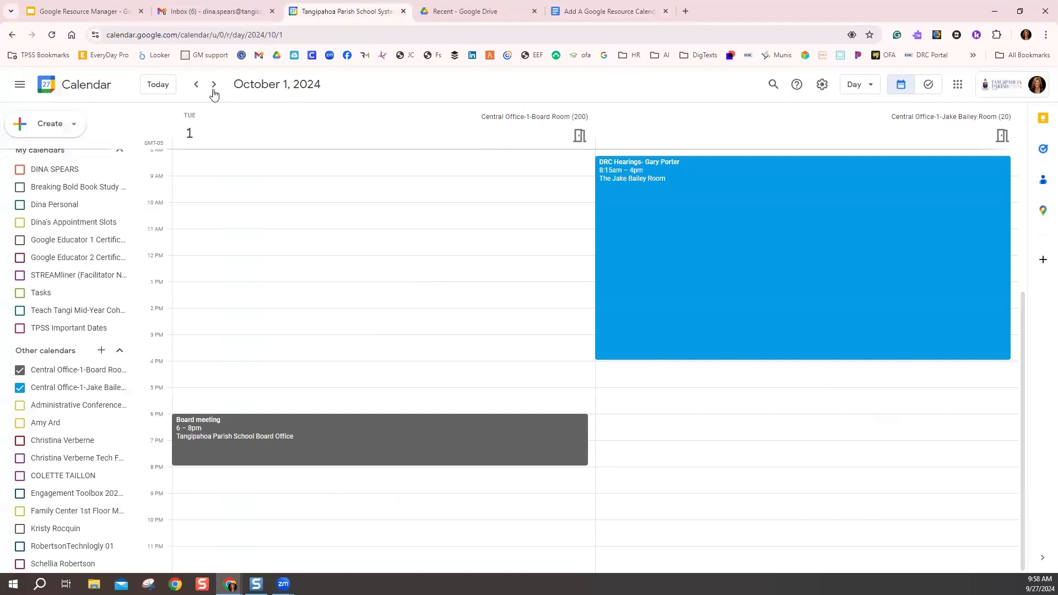
pyautogui.click(197, 84)
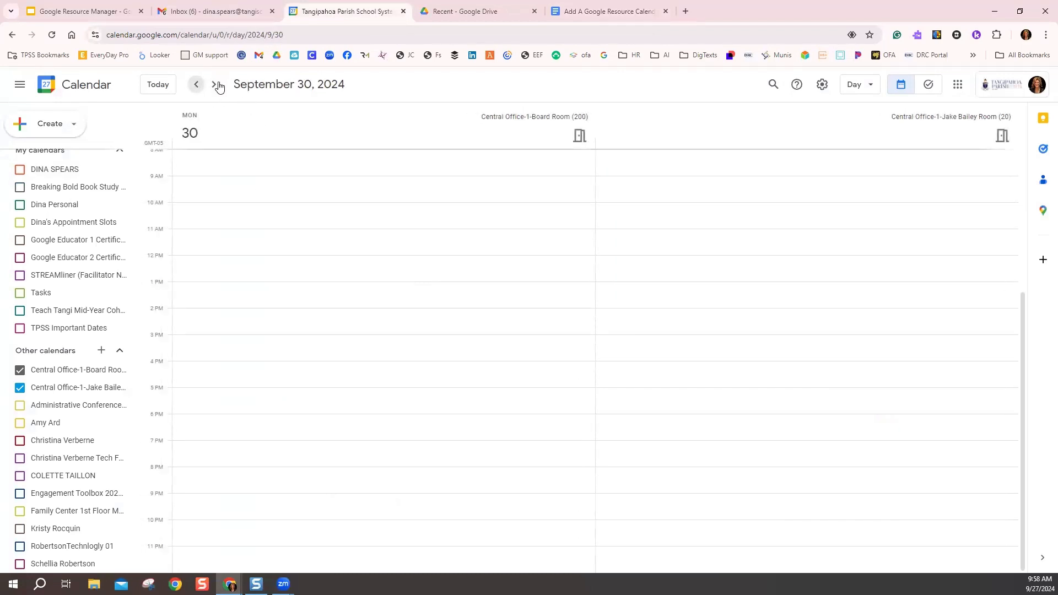
pyautogui.click(216, 86)
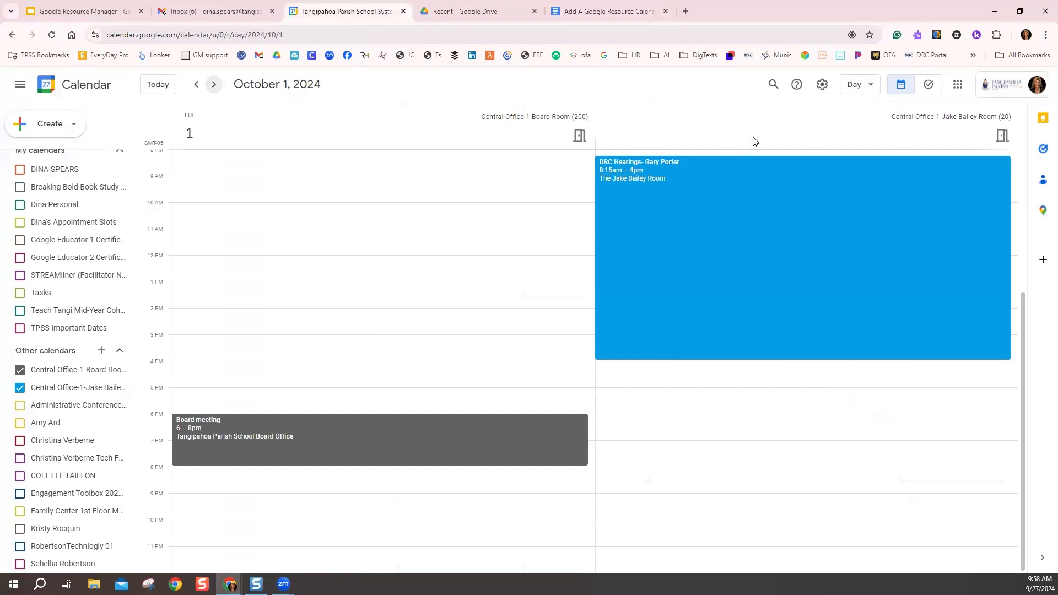
pyautogui.click(870, 90)
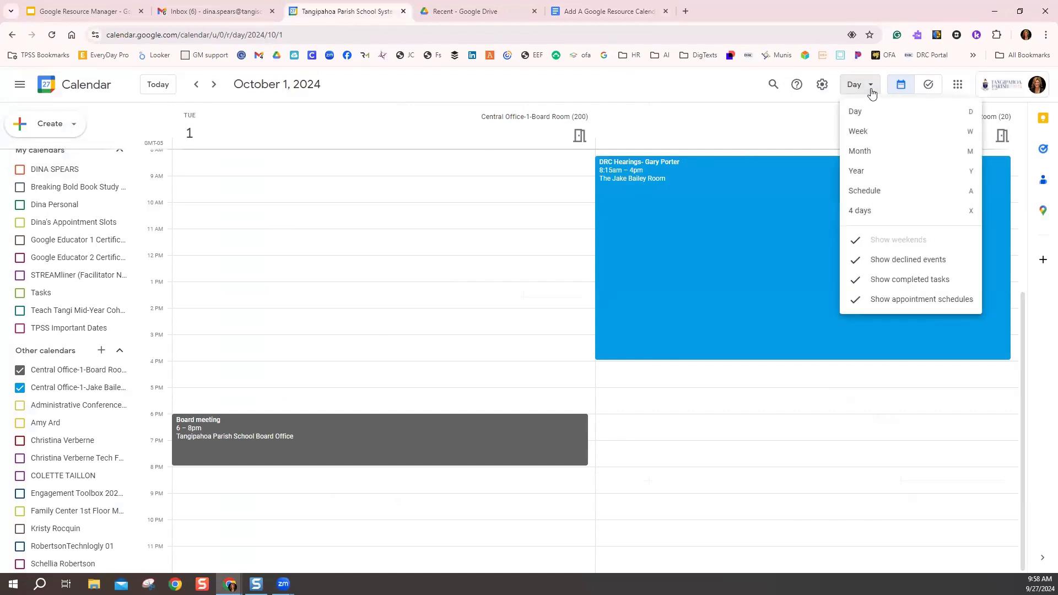
pyautogui.click(879, 151)
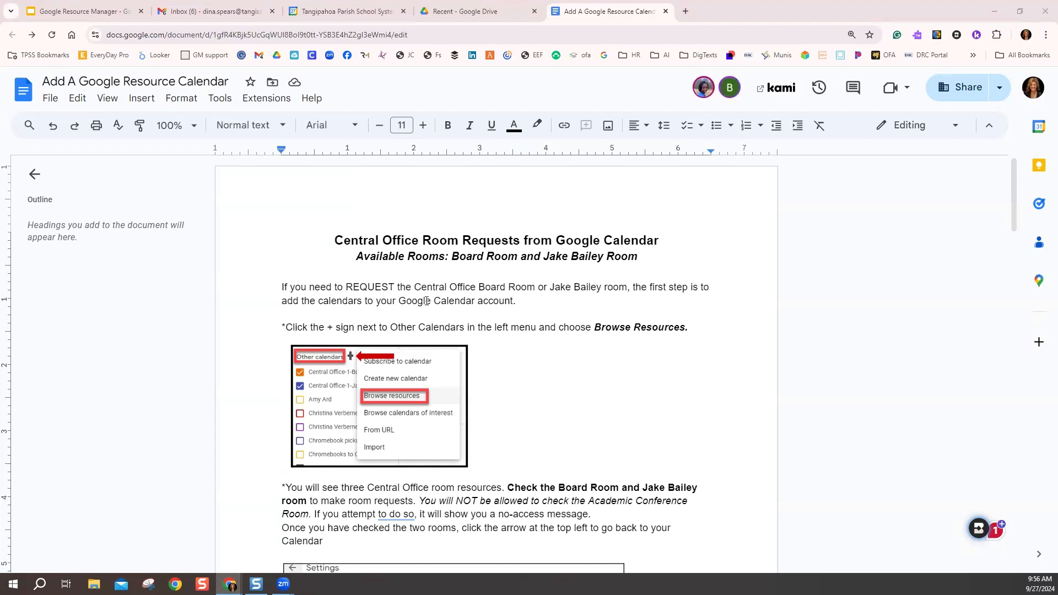
# Read the room request guide's instructions on adding the room resource calendars and creating an event to request a room
pyautogui.scroll(-2, 441, 362)
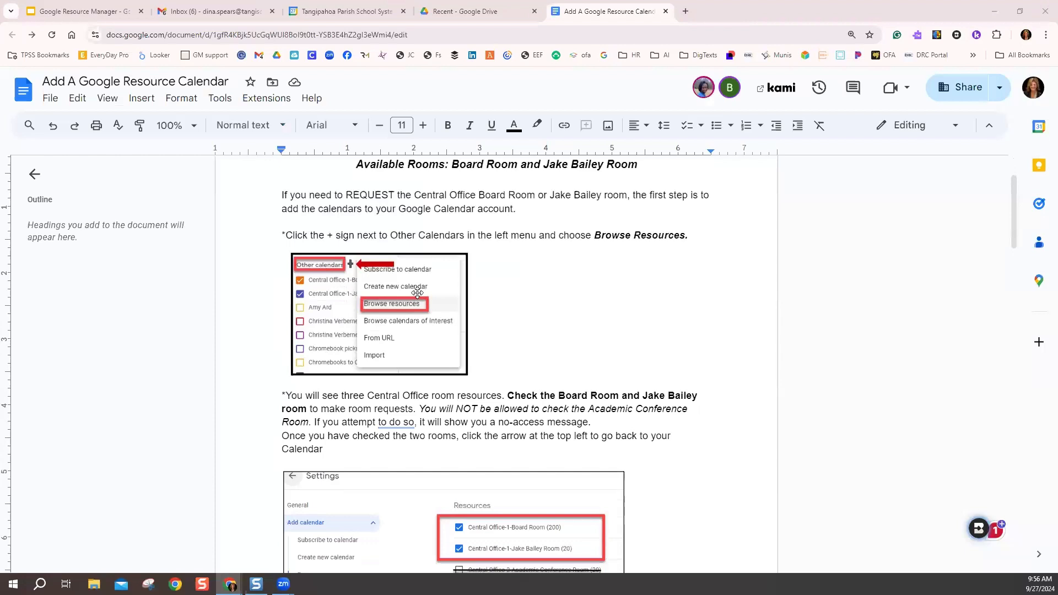
pyautogui.scroll(-3, 416, 292)
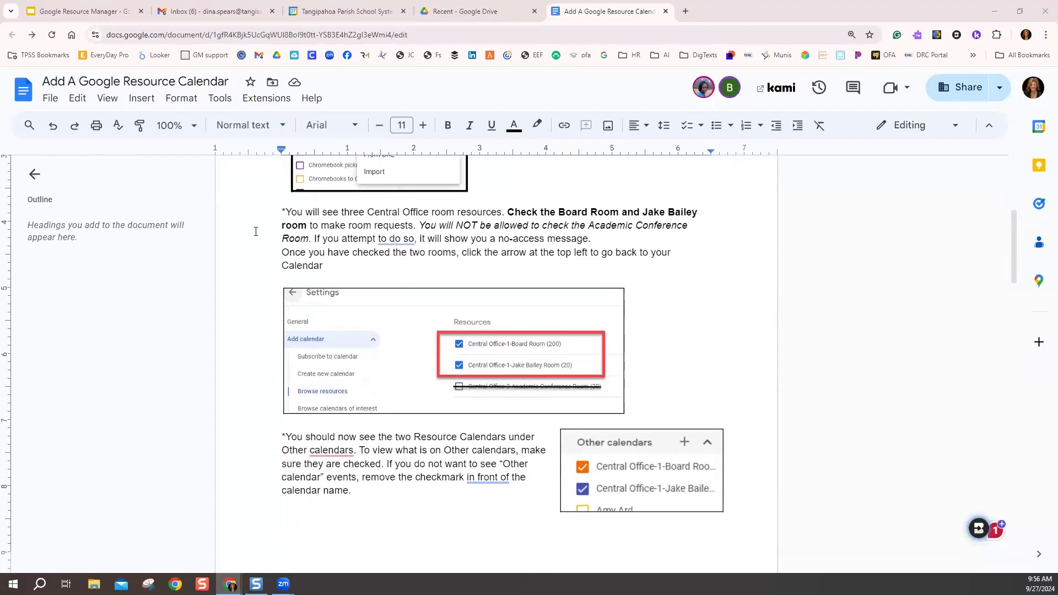
pyautogui.scroll(-6, 254, 231)
pyautogui.scroll(-2, 254, 230)
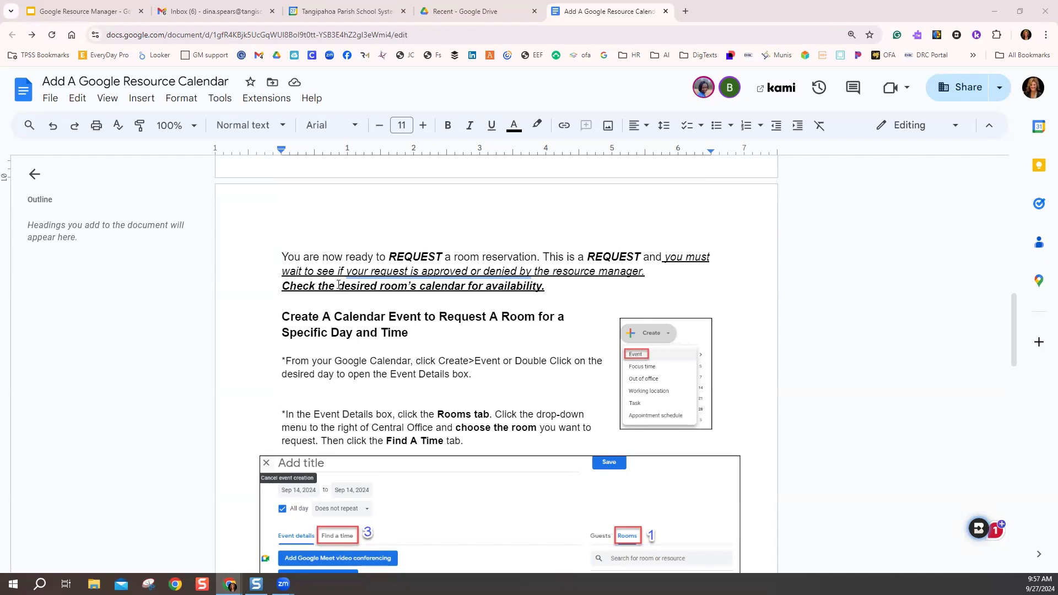
pyautogui.scroll(-2, 496, 377)
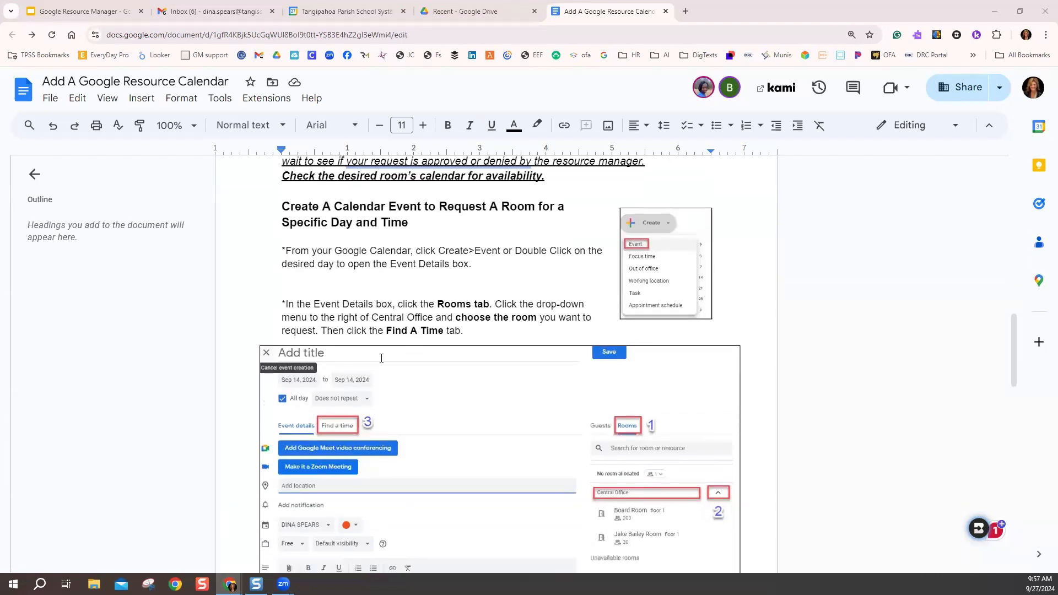
pyautogui.scroll(-1, 496, 377)
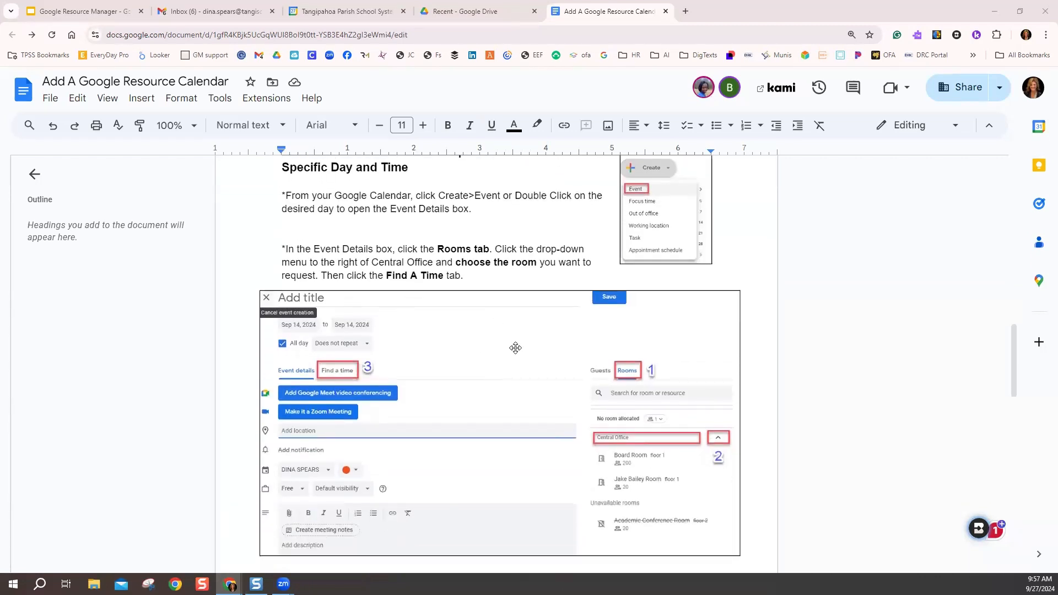
pyautogui.scroll(-1, 515, 347)
pyautogui.scroll(-3, 496, 354)
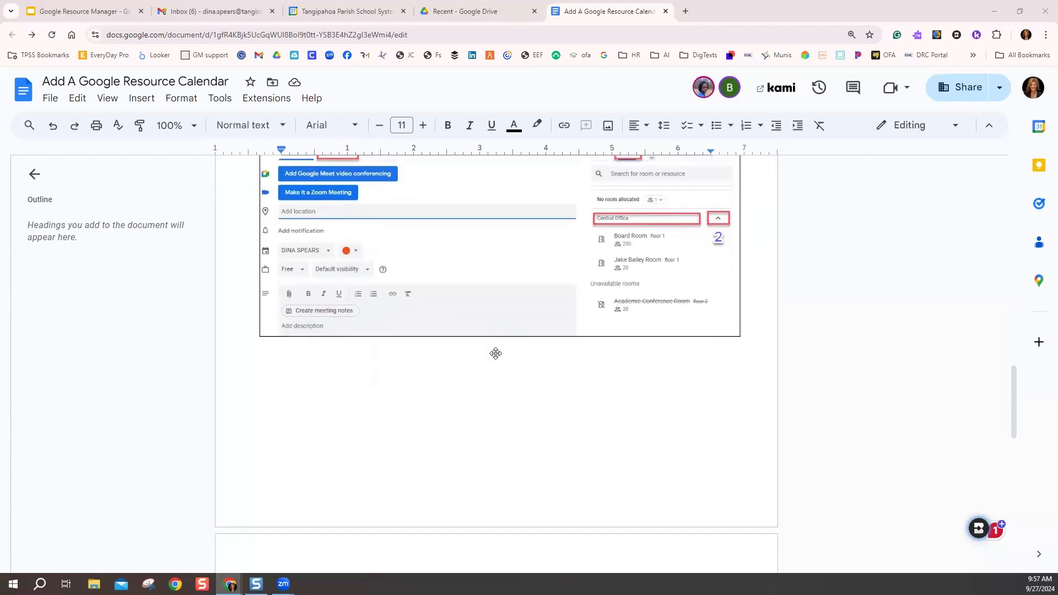
# Read the guide's sections on checking booked times, saving the request, and recognizing the resource manager's approval or denial
pyautogui.scroll(-7, 496, 353)
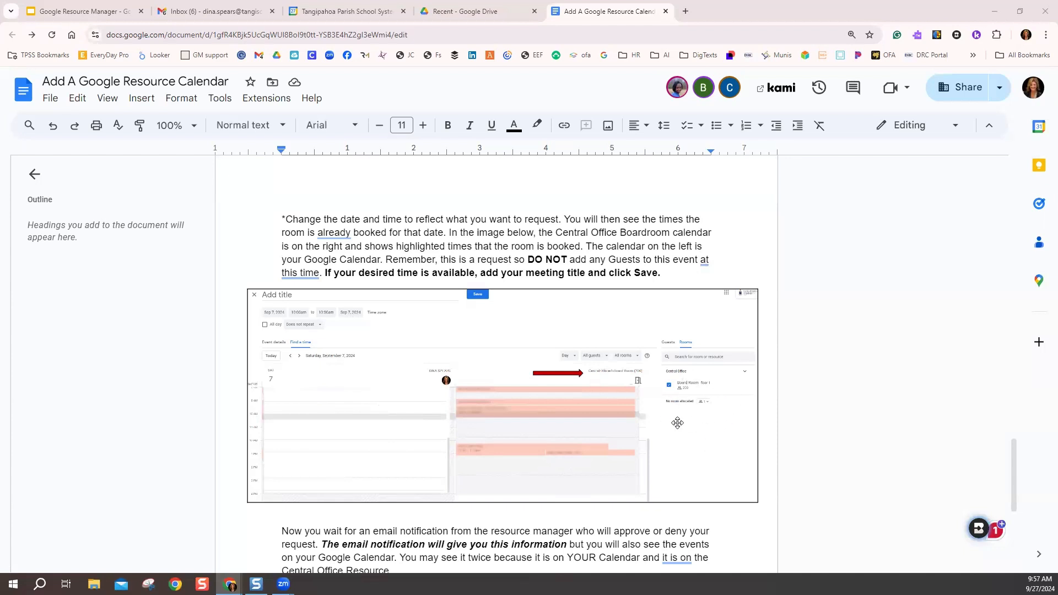
pyautogui.scroll(-4, 678, 423)
pyautogui.scroll(-1, 677, 423)
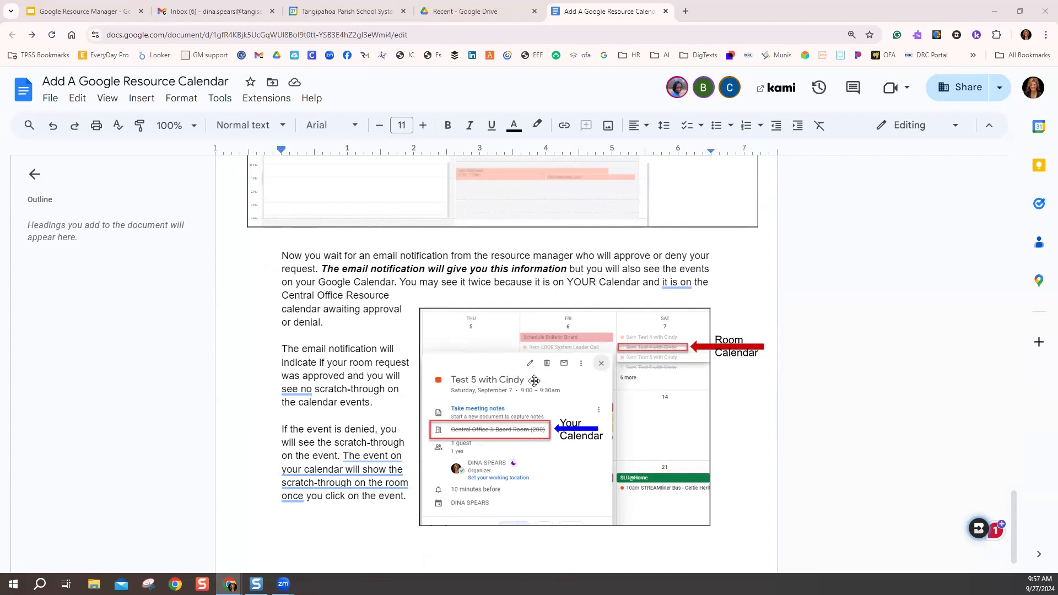
pyautogui.scroll(2, 248, 390)
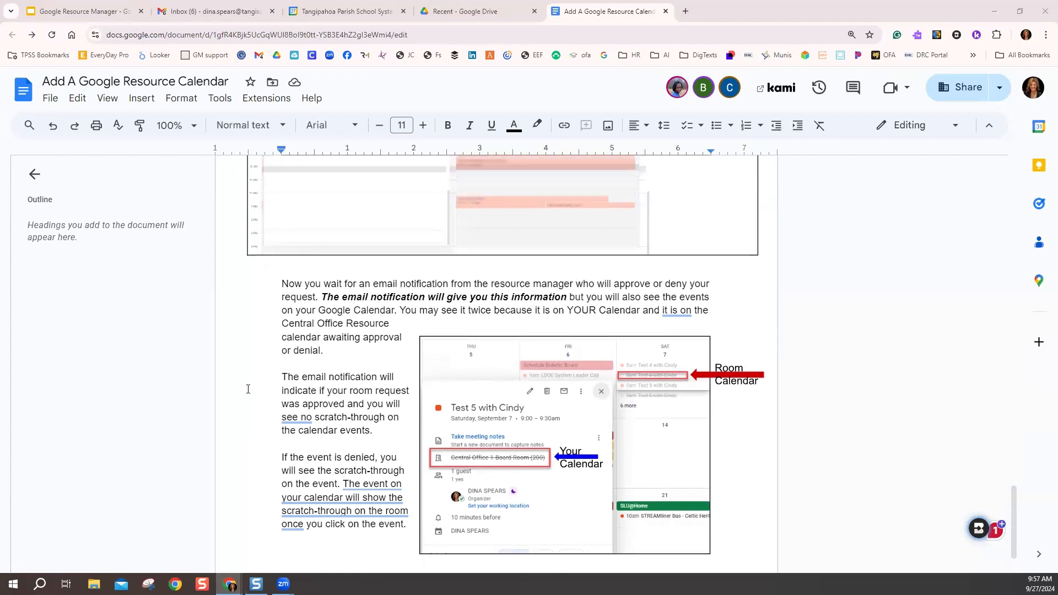
pyautogui.scroll(-3, 248, 389)
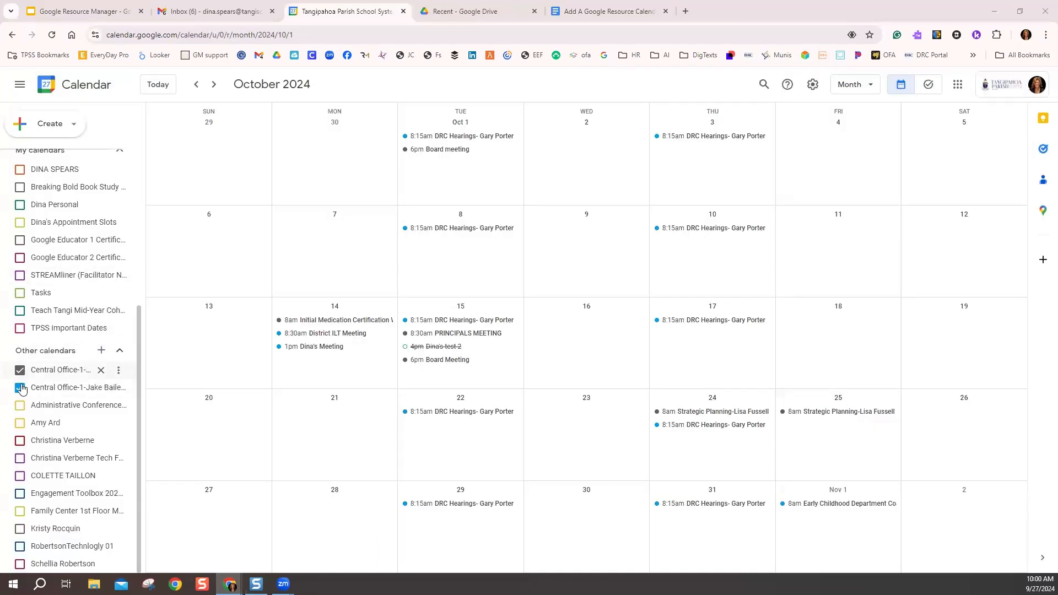
pyautogui.click(21, 388)
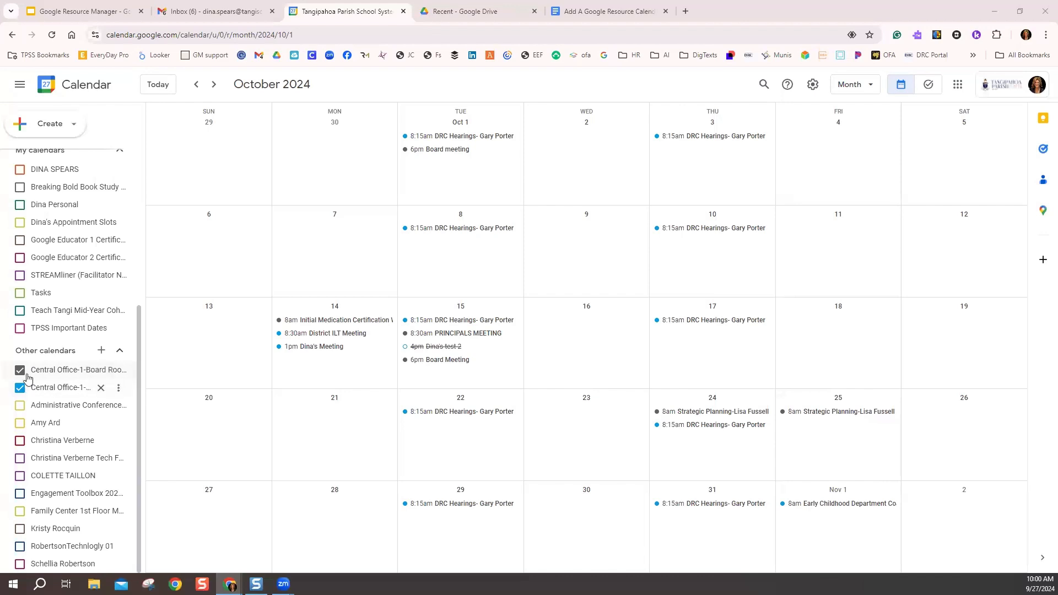